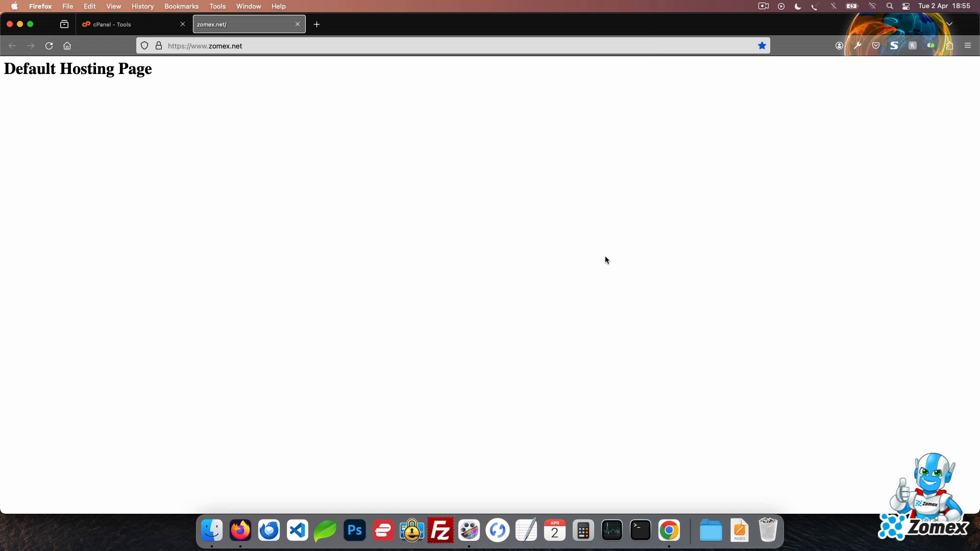
left_click(454, 73)
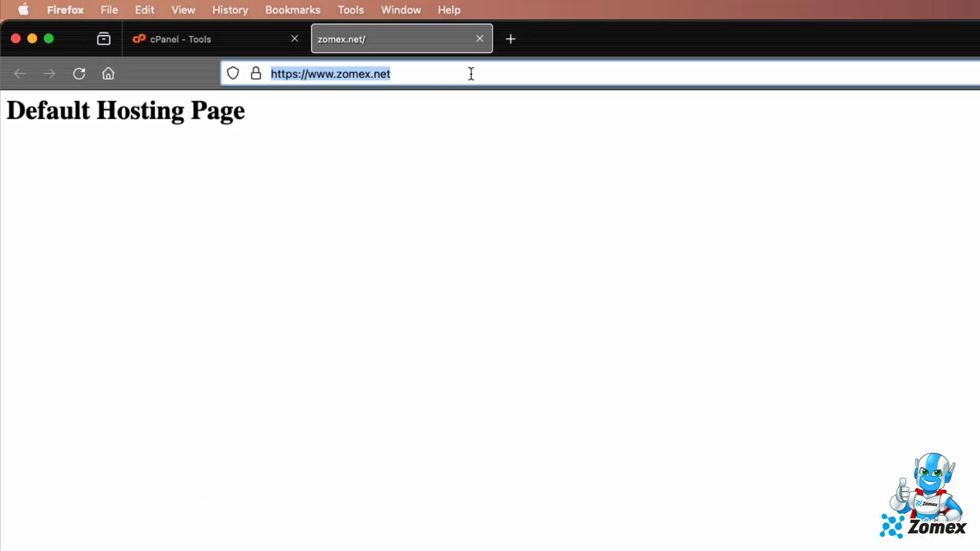
left_click(471, 74)
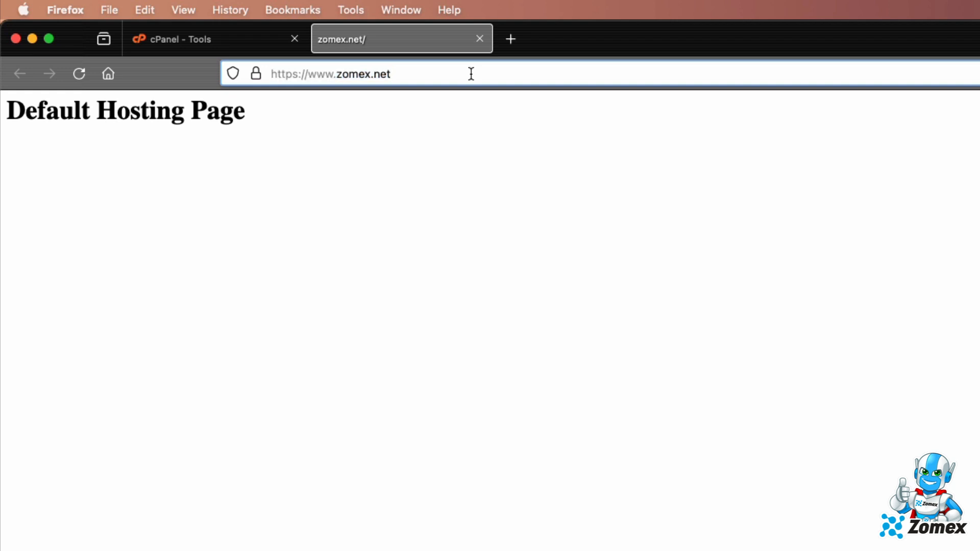
type("/examp")
type("le/")
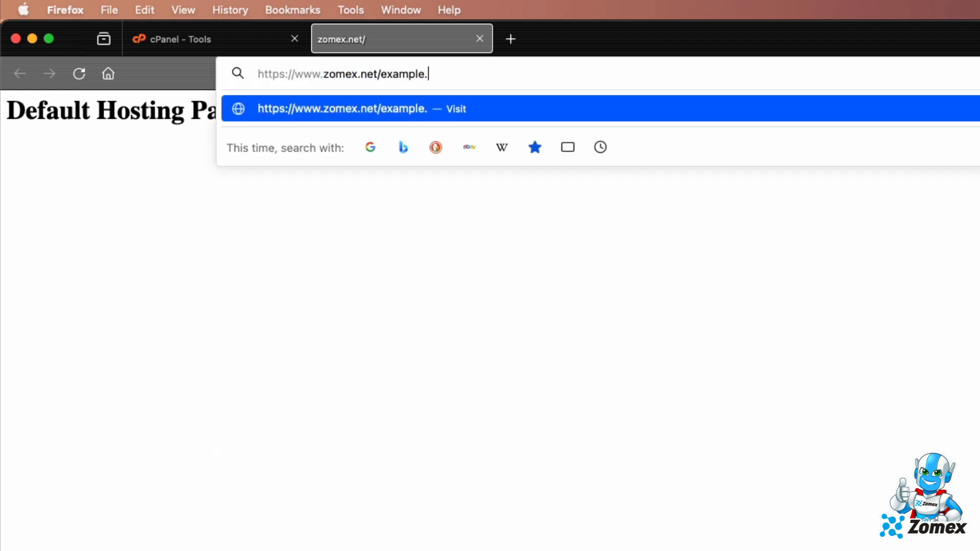
key("Return")
left_click_drag(380, 73, 492, 84)
key("BackSpace")
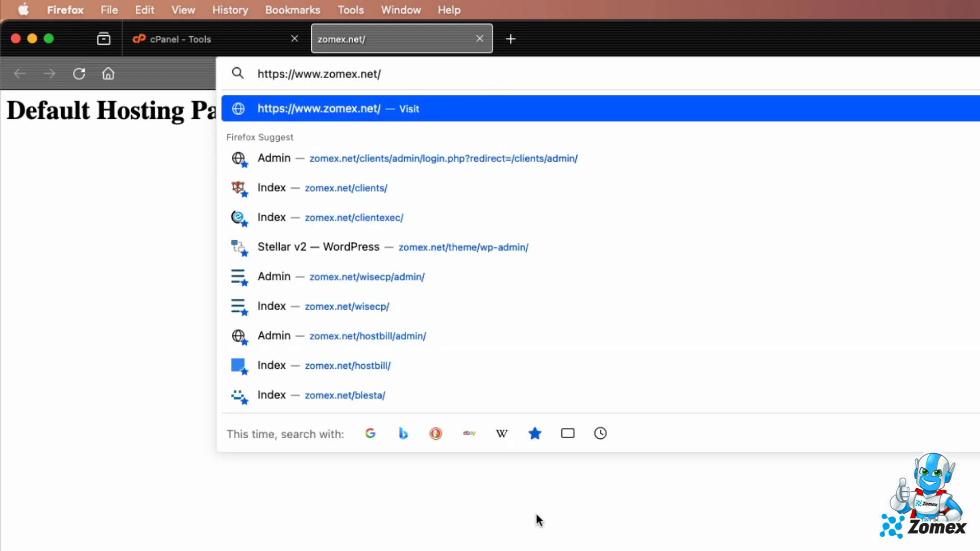
key("Return")
left_click(118, 25)
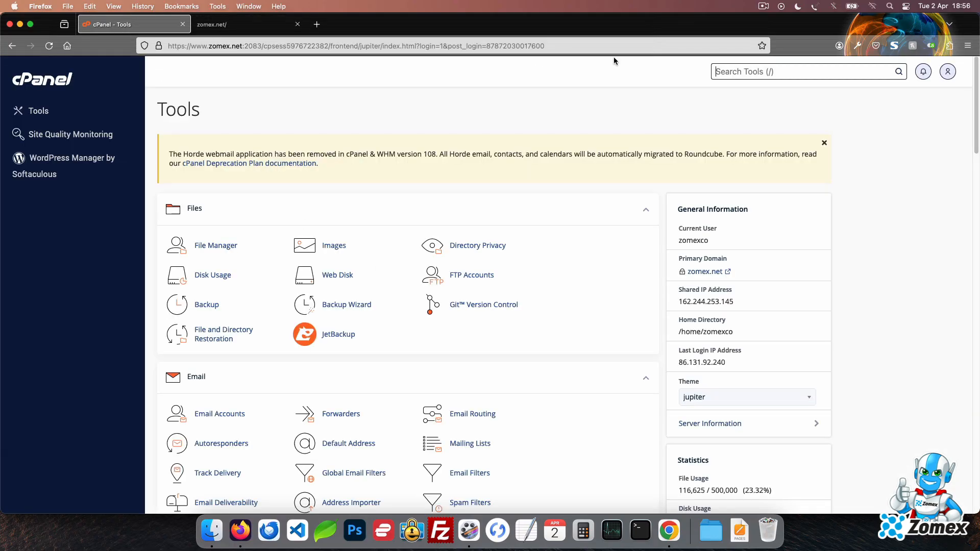
mouse_move(977, 87)
left_mouse_down()
mouse_move(978, 409)
mouse_move(978, 72)
left_mouse_up()
left_click(240, 24)
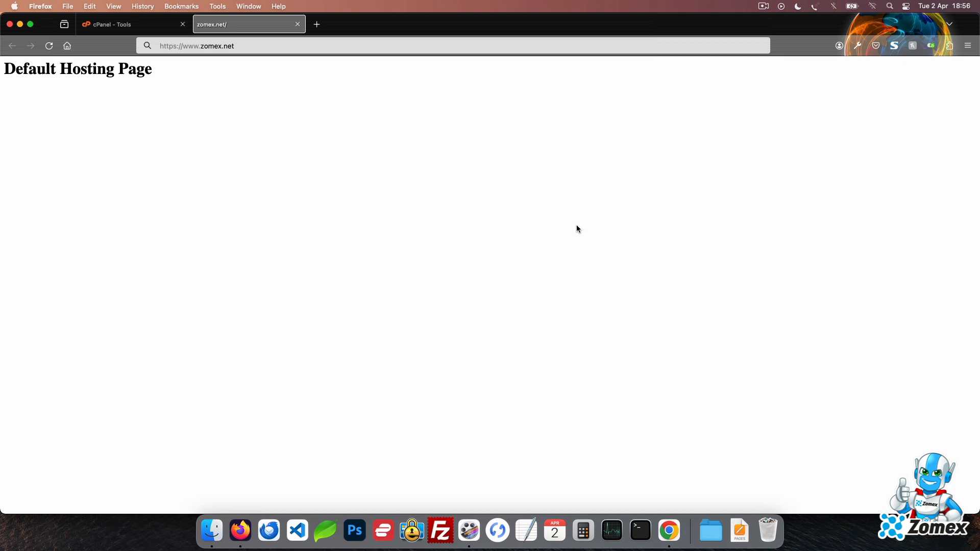
Download the WordPress 6.4.3 package from wordpress.org using a new browser tab
left_click(316, 24)
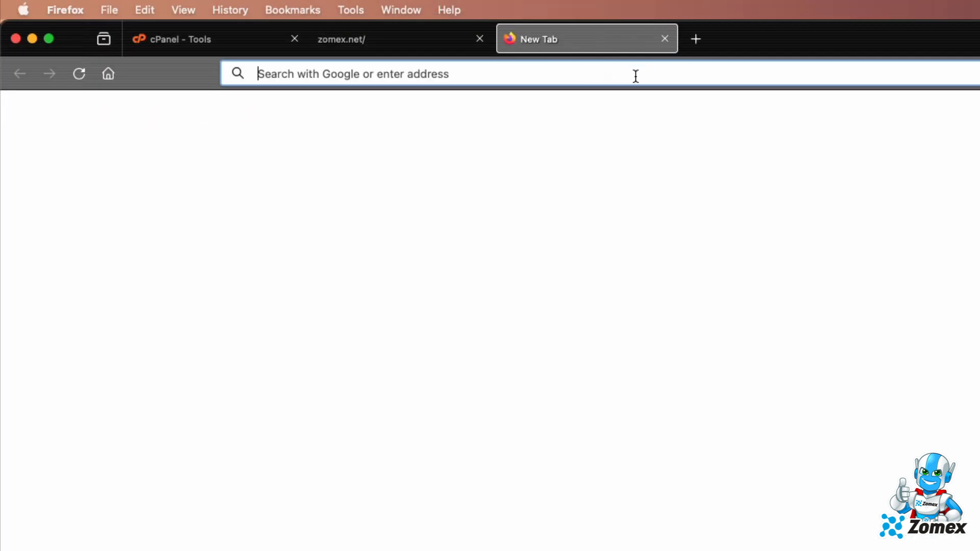
type("wordpress.")
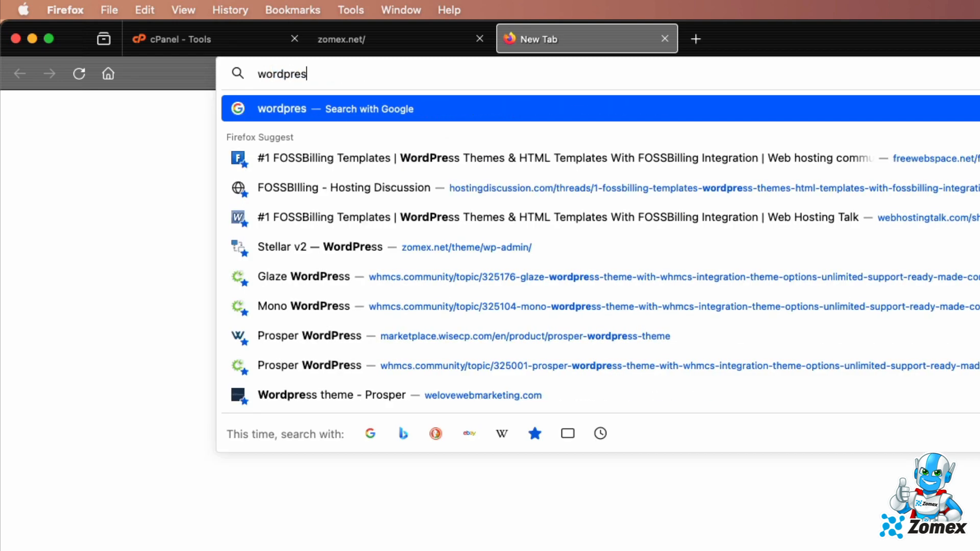
type("org")
key("Return")
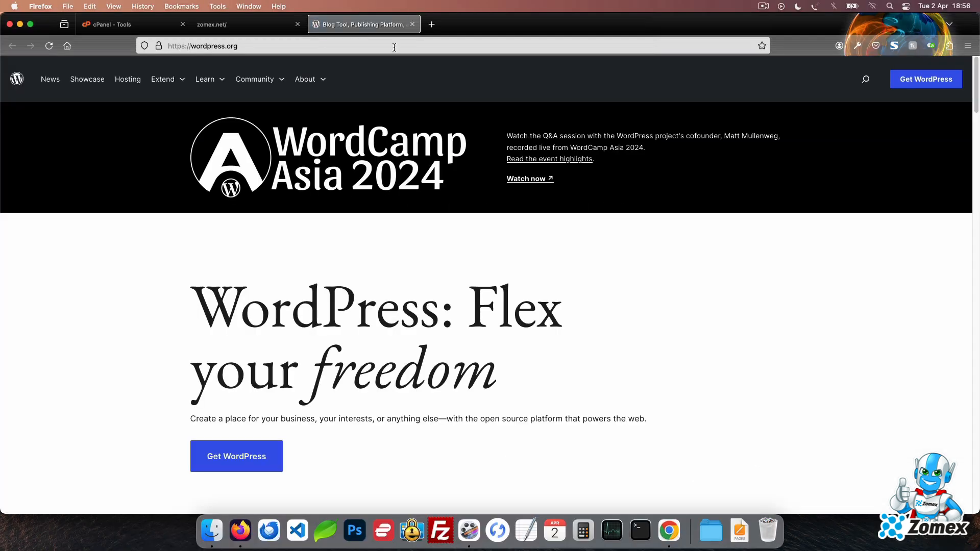
left_click(917, 81)
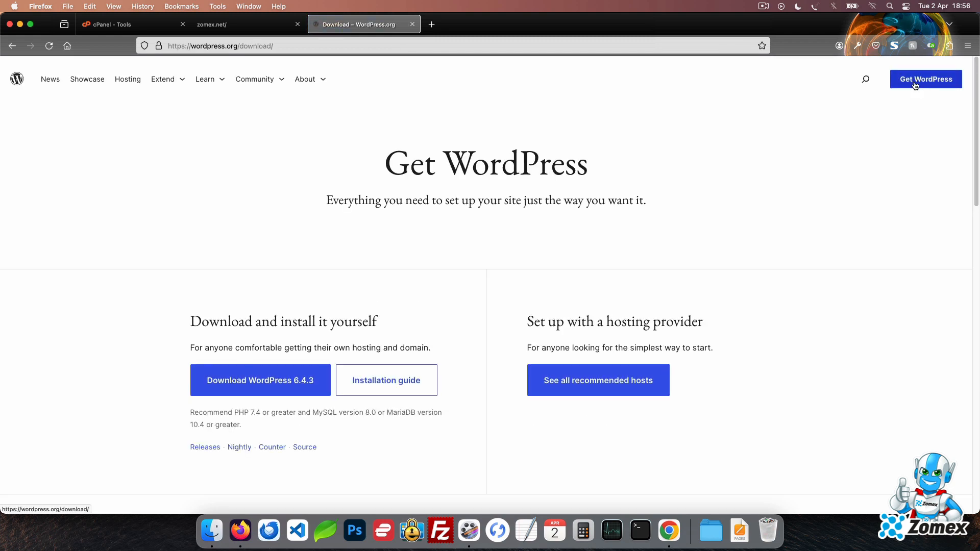
left_click(300, 377)
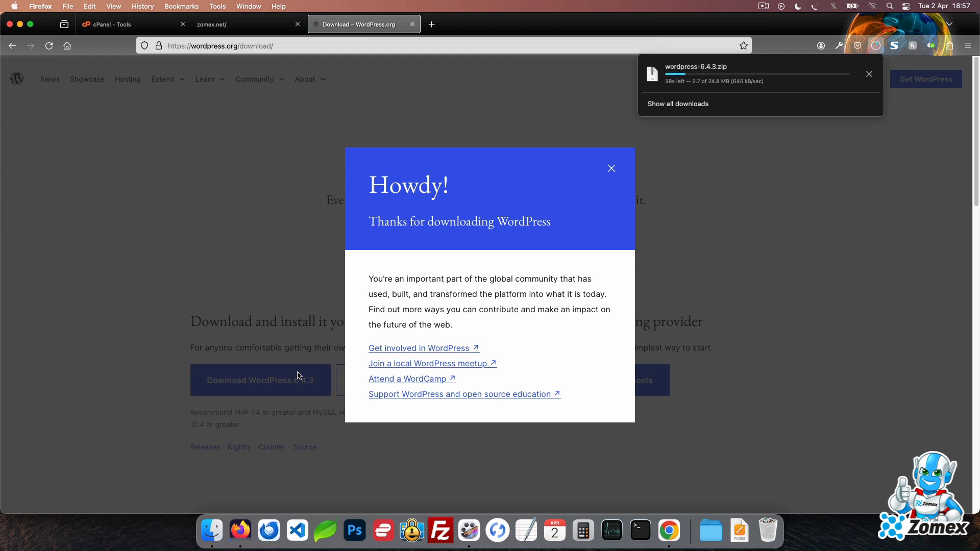
Open the public_html folder in cPanel's File Manager
left_click(137, 27)
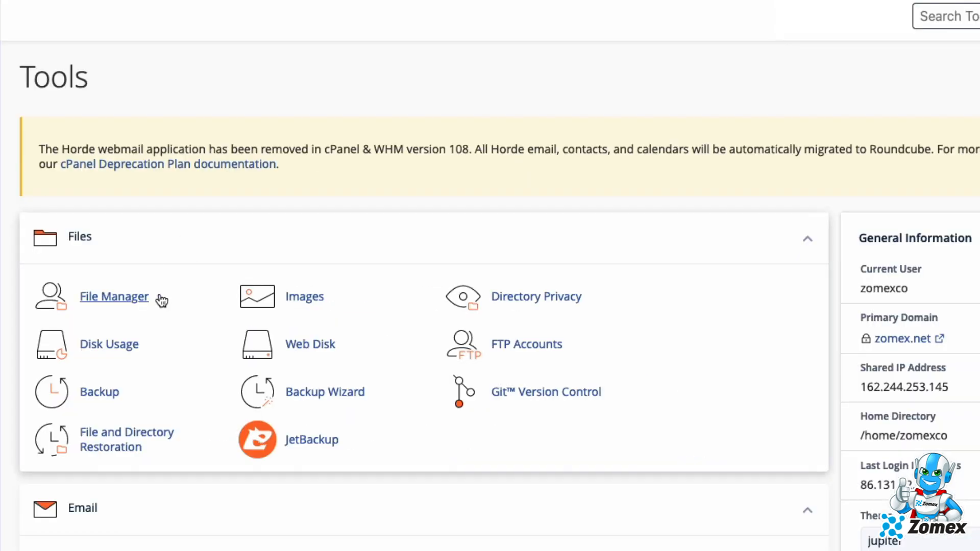
left_click(242, 248)
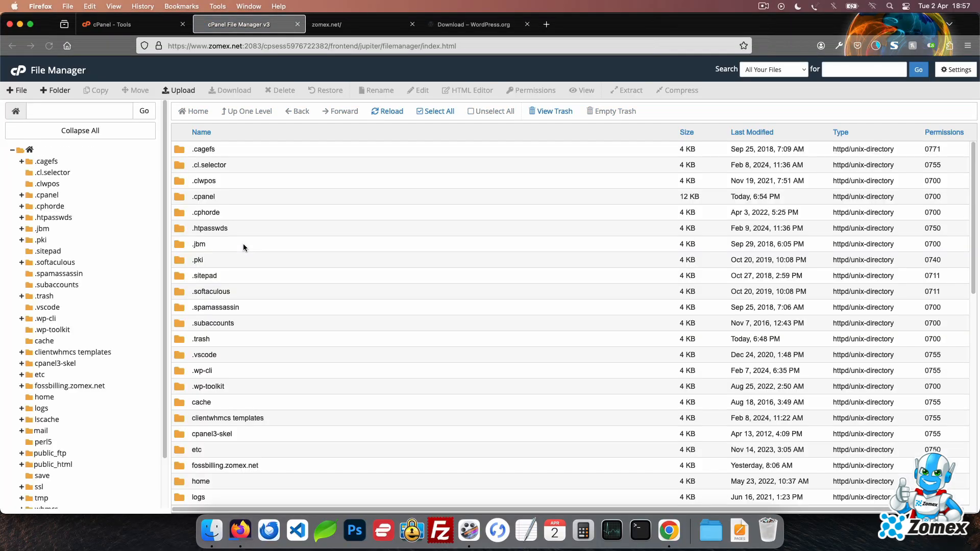
scroll(347, 317, "down", 6)
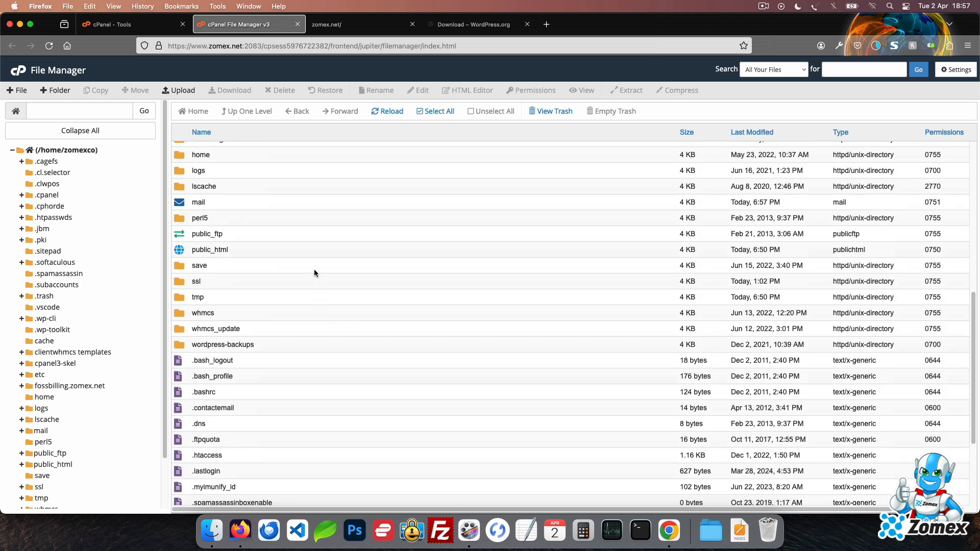
double_click(322, 252)
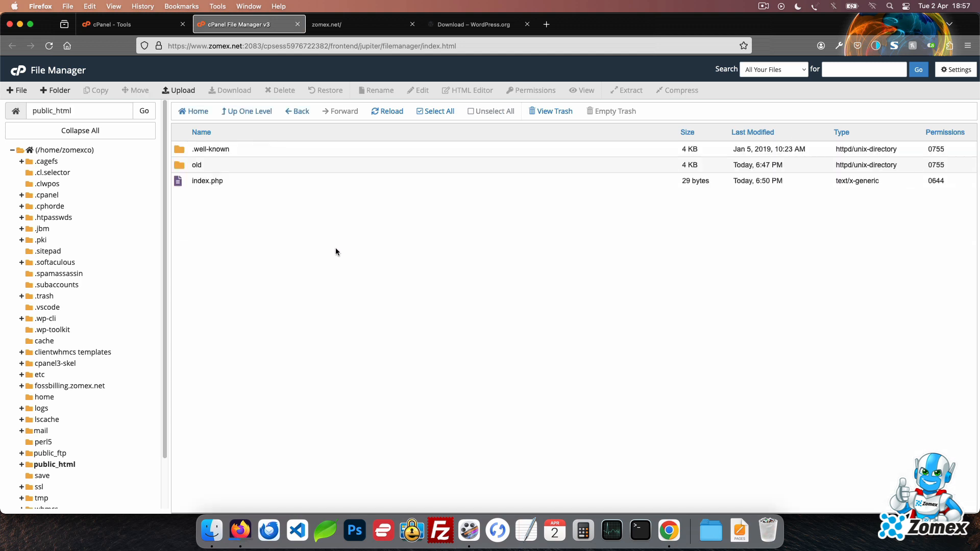
Upload wordpress-6.4.3.zip from the computer to the public_html folder
left_click(182, 92)
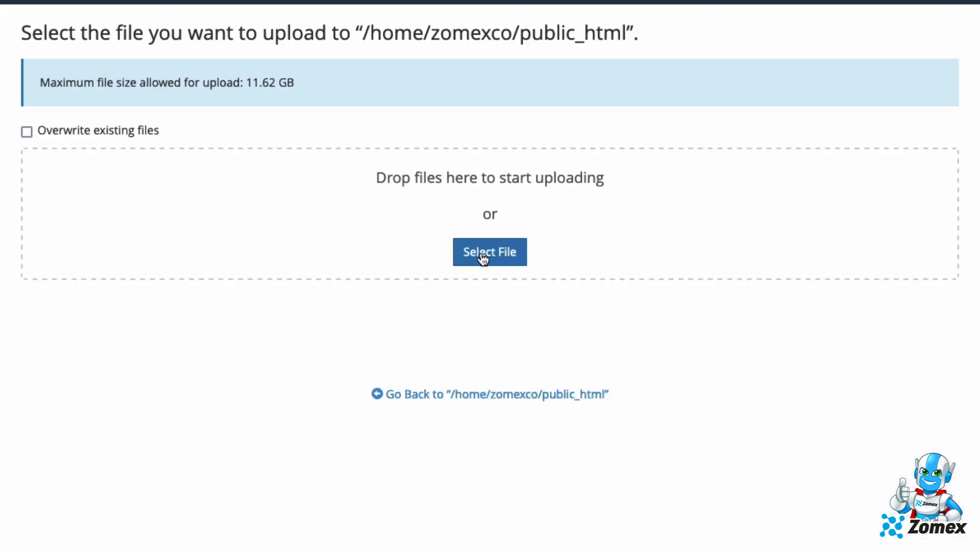
left_click(487, 235)
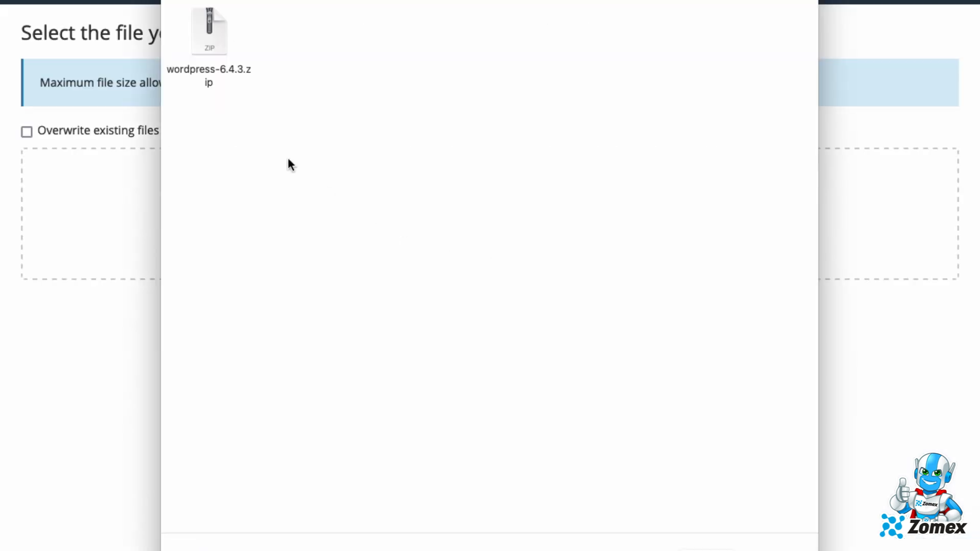
double_click(210, 35)
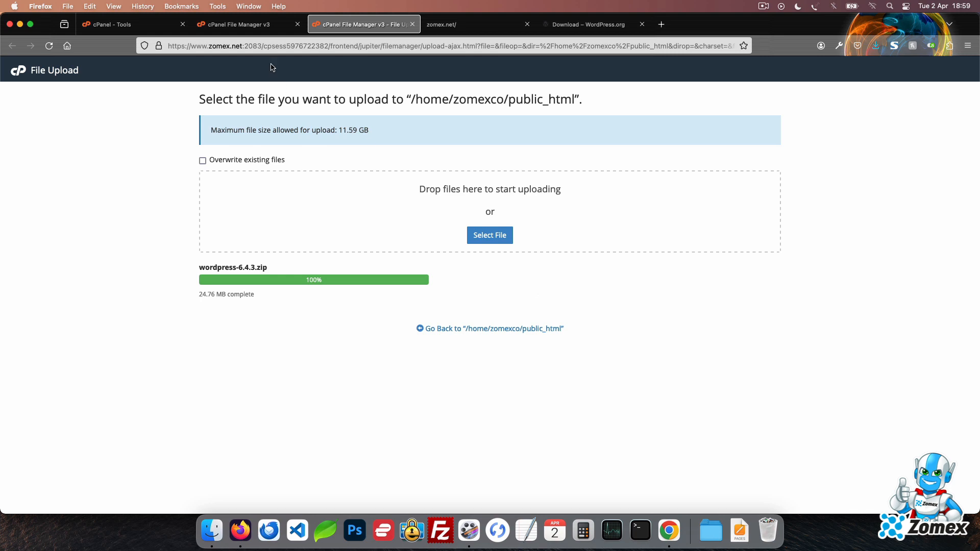
Extract wordpress-6.4.3.zip inside public_html in File Manager and dismiss the extraction results
left_click(264, 29)
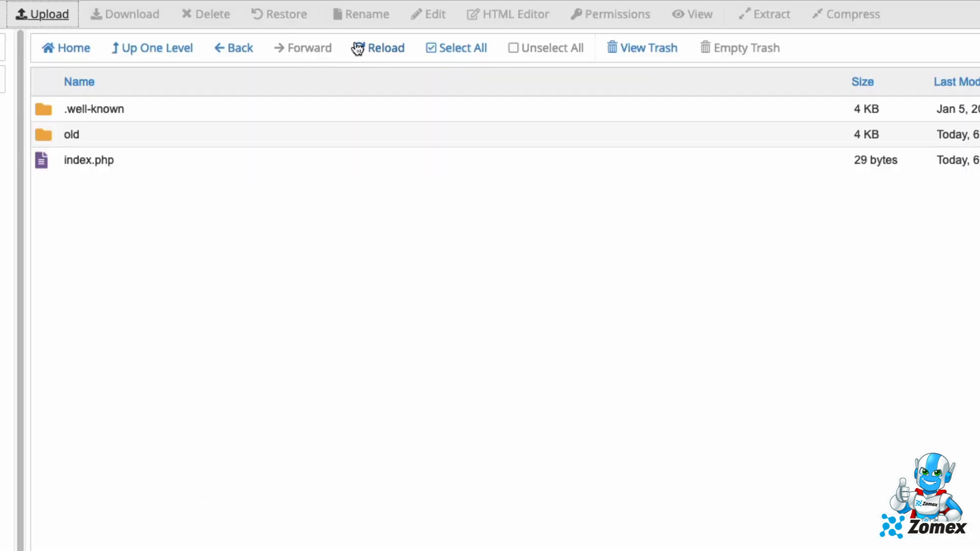
right_click(347, 192)
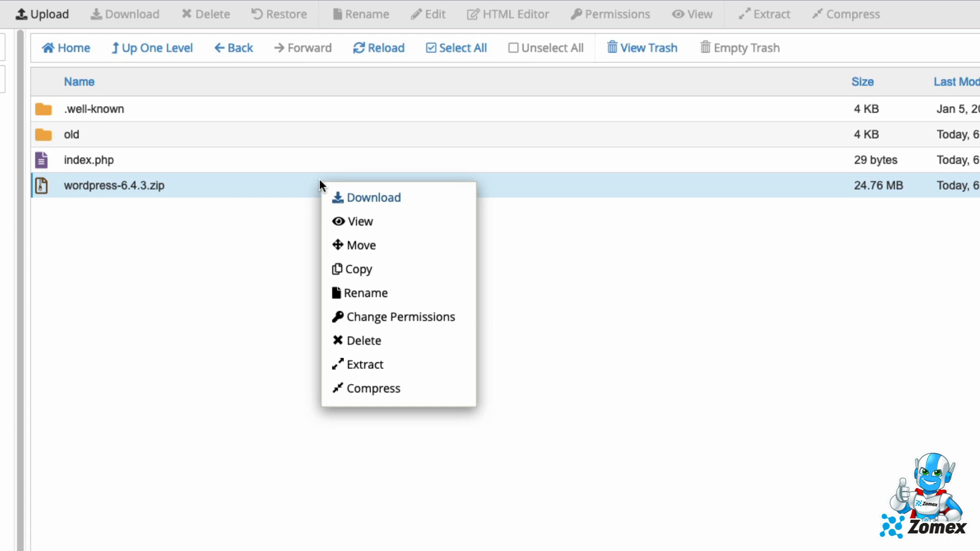
left_click(416, 364)
left_click(672, 412)
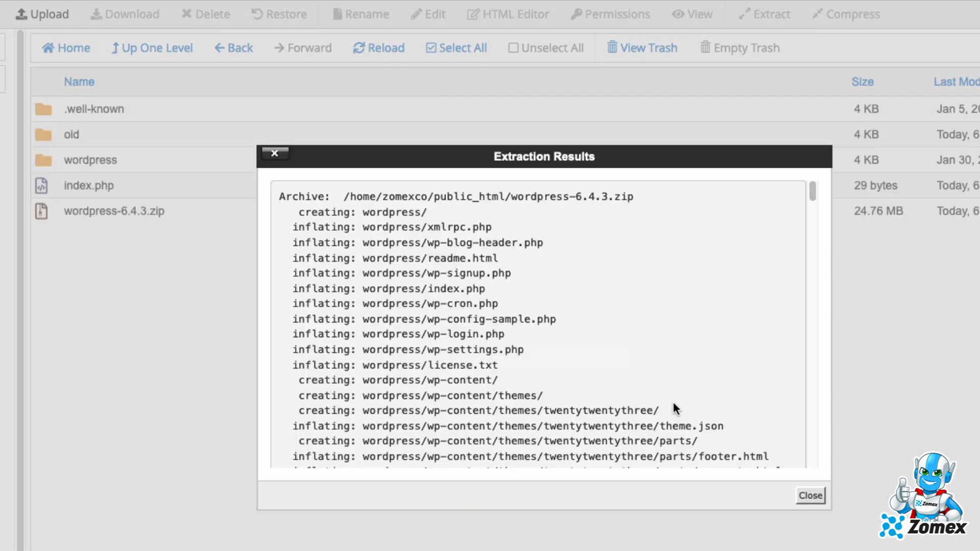
left_click(807, 498)
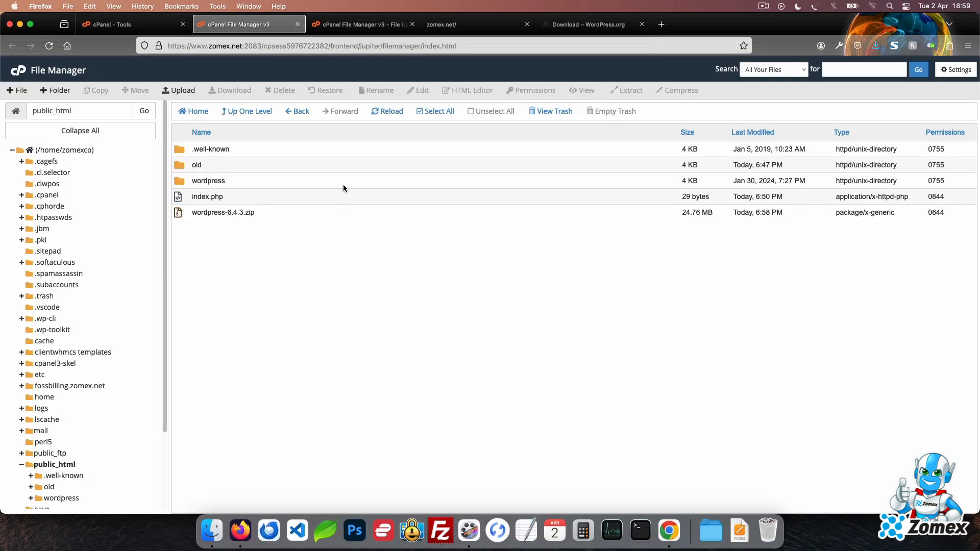
Move all files and folders from the extracted wordpress folder into /public_html/
left_click(310, 166)
double_click(344, 181)
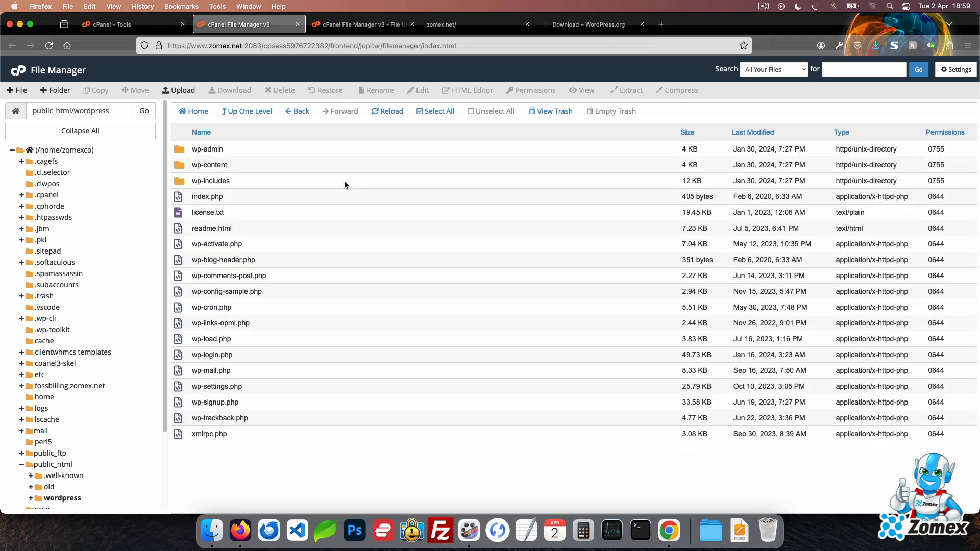
left_click(422, 113)
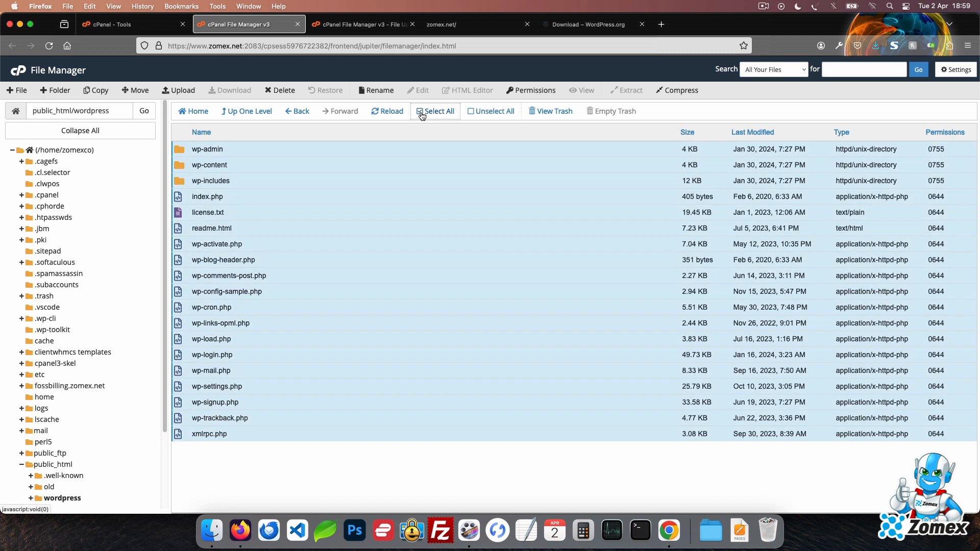
left_click(142, 93)
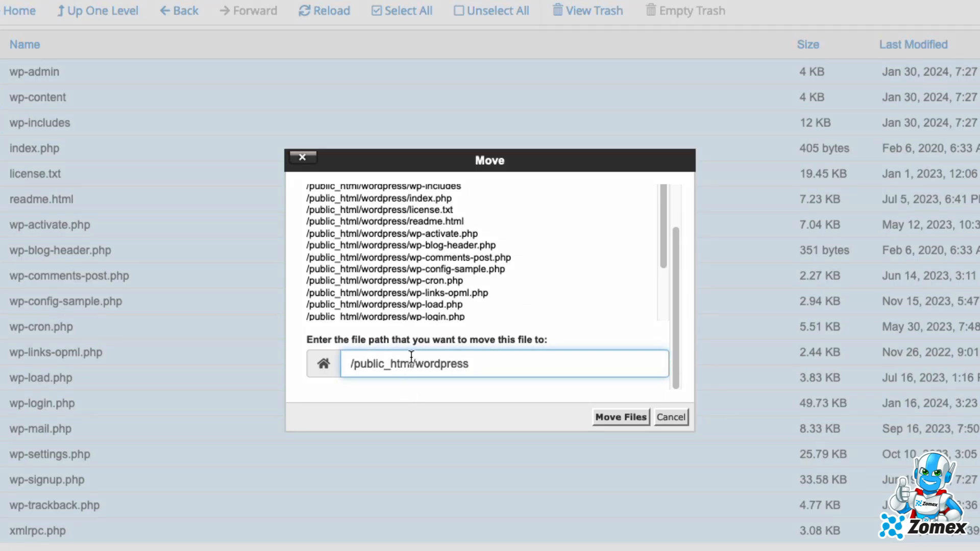
left_click_drag(415, 363, 641, 385)
key("BackSpace")
left_click(620, 416)
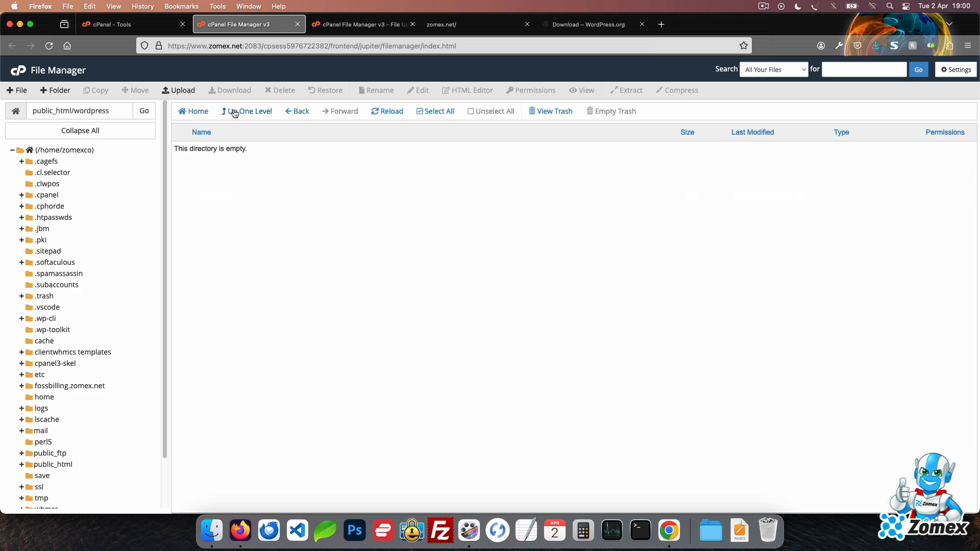
Move the emptied wordpress folder and wordpress-6.4.3.zip in public_html to the trash
left_click(79, 12)
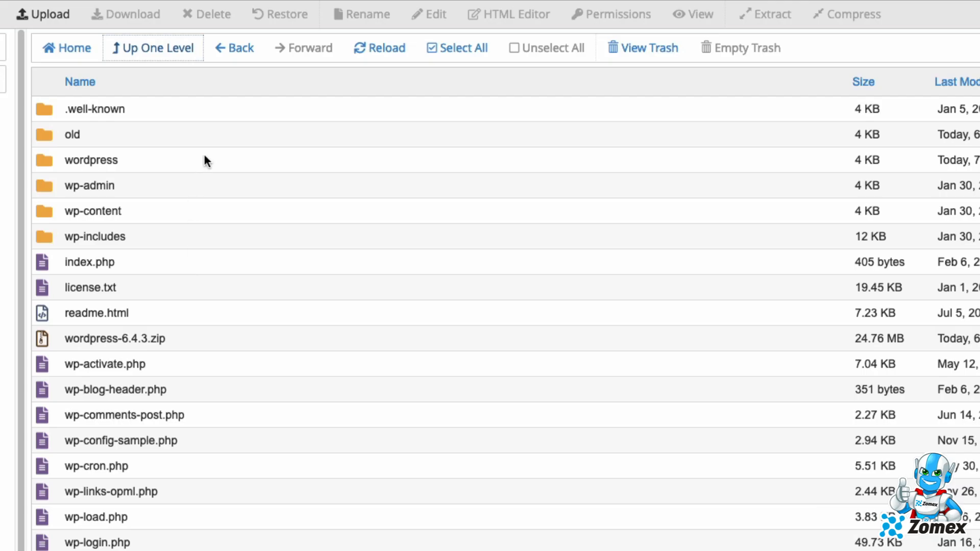
left_click(278, 180)
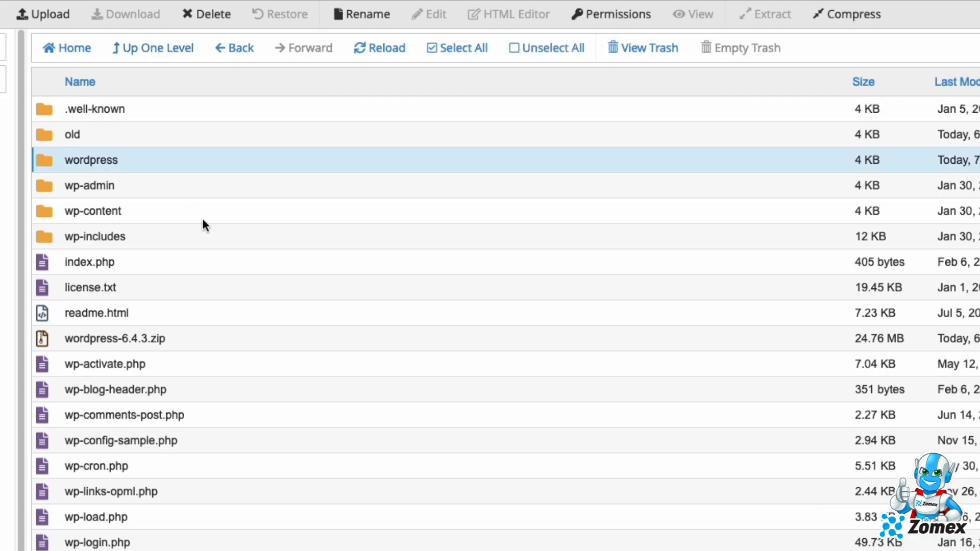
left_click(180, 333, "ctrl")
left_click(209, 14)
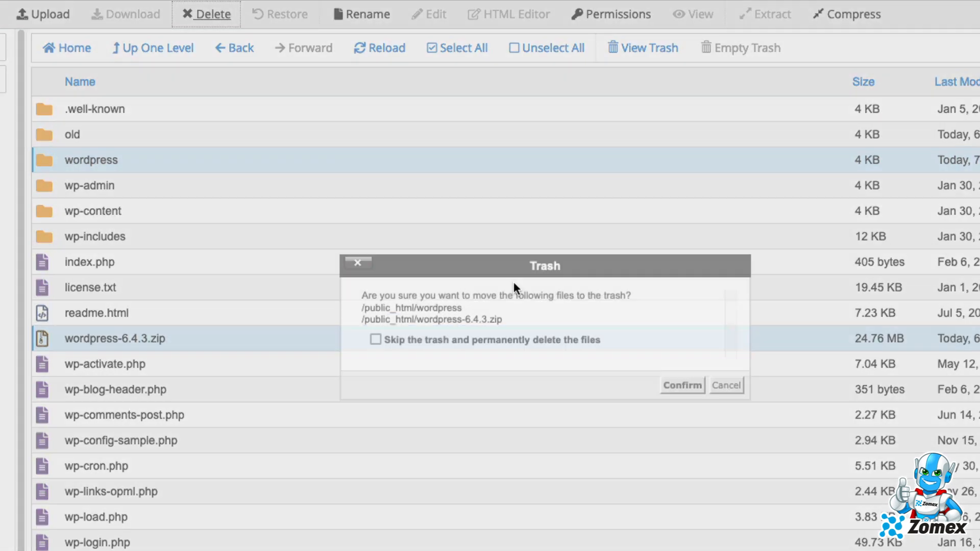
left_click(674, 386)
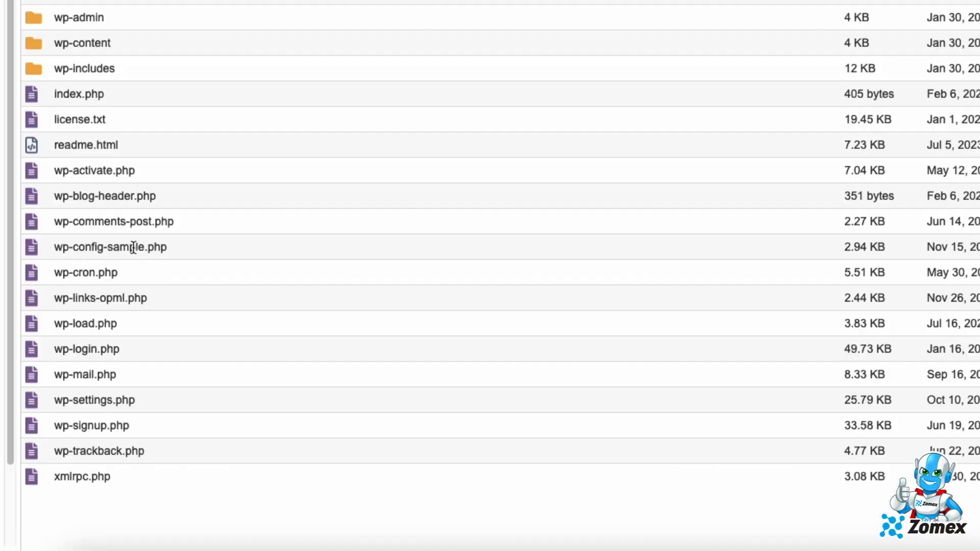
Rename wp-config-sample.php in public_html as wp-config.php
left_click(237, 322)
double_click(238, 322)
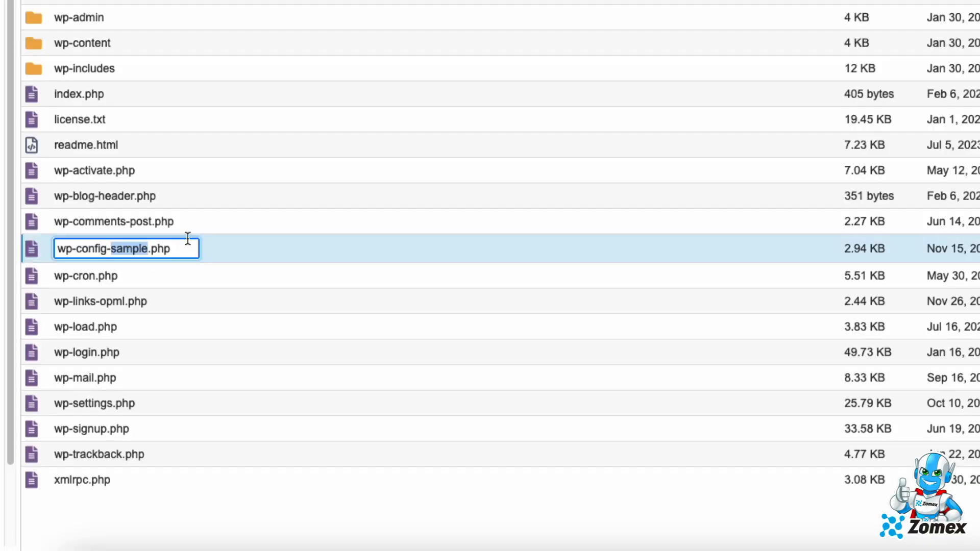
key("BackSpace")
key("BackSpace")
key("Return")
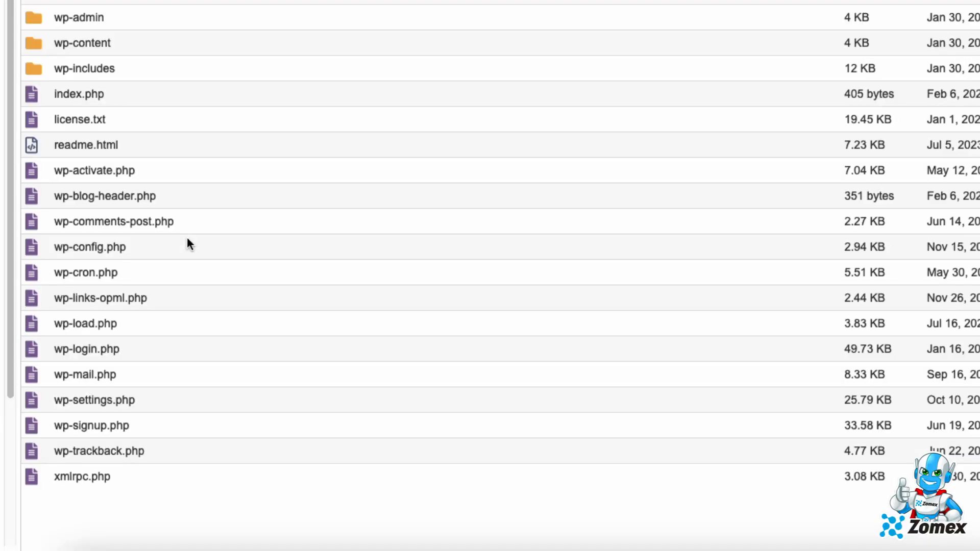
Open wp-config.php in the File Manager's code editor
right_click(167, 247)
left_click(227, 308)
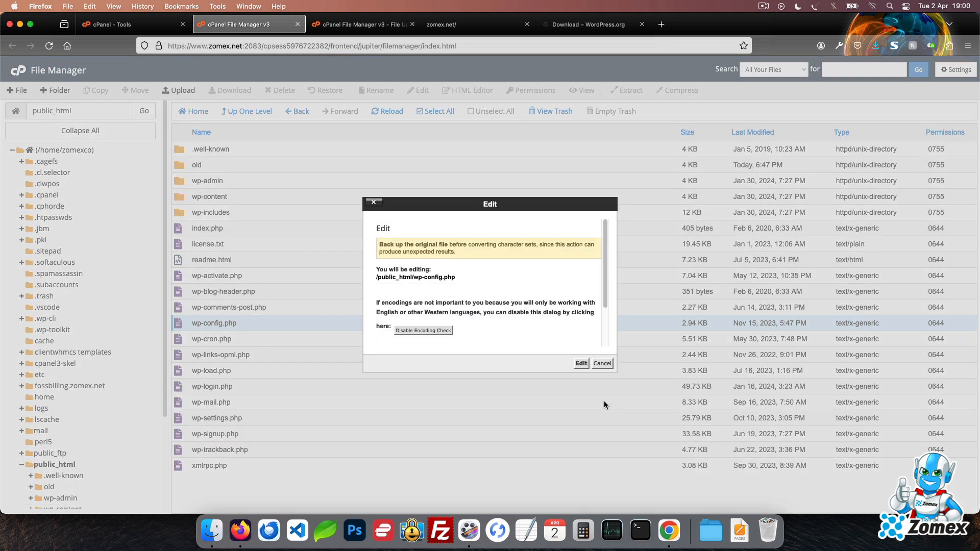
left_click(583, 364)
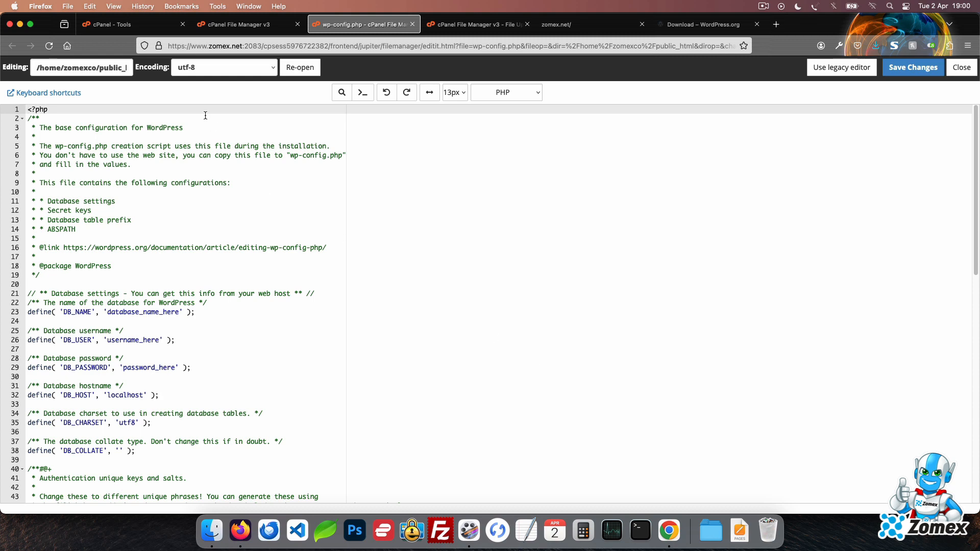
Create a new MySQL database named zomexco_wpnew in cPanel
left_click(143, 30)
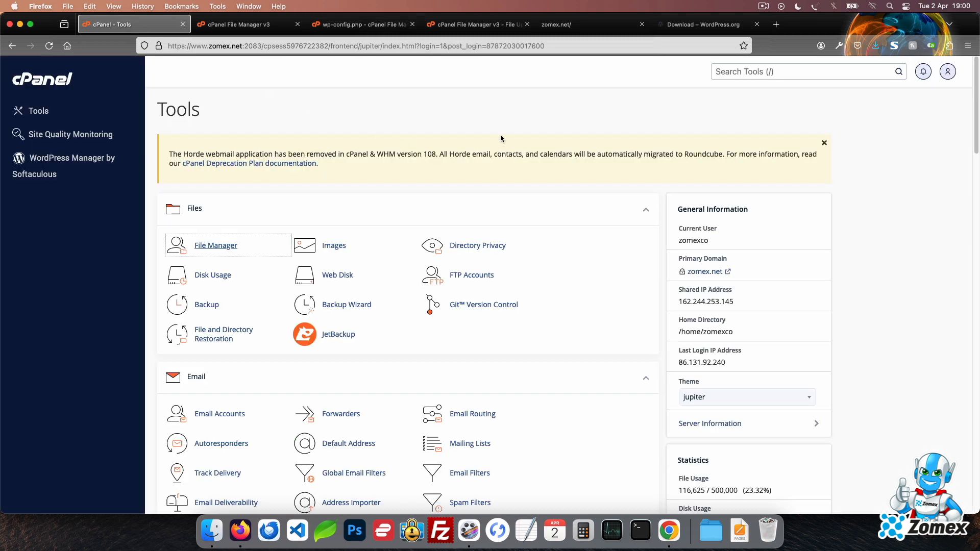
scroll(517, 192, "down", 5)
scroll(516, 192, "down", 3)
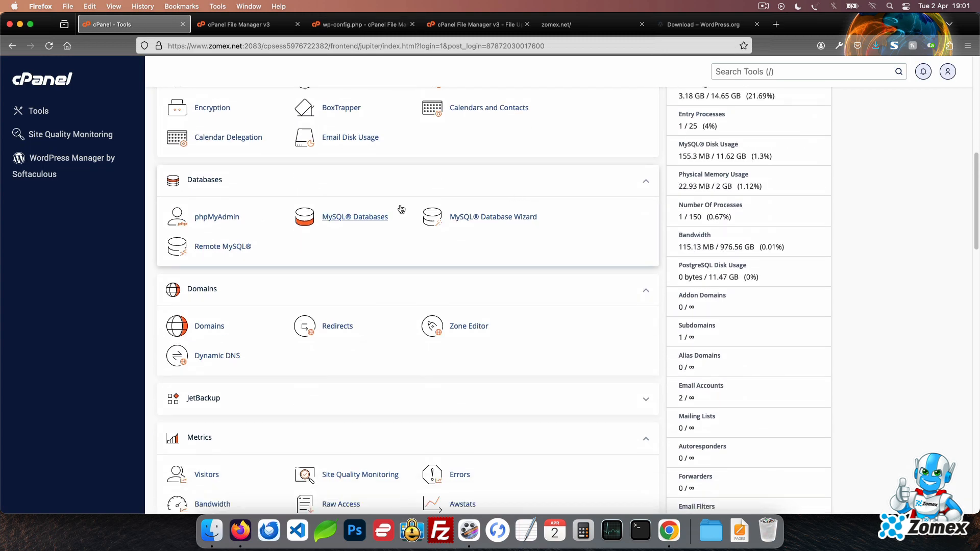
left_click(381, 217)
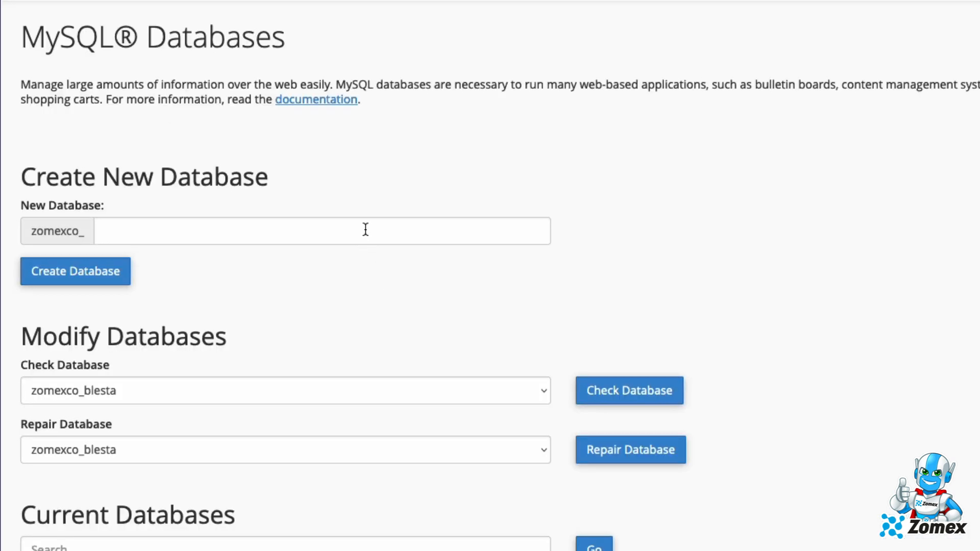
left_click(373, 228)
type("wpnew")
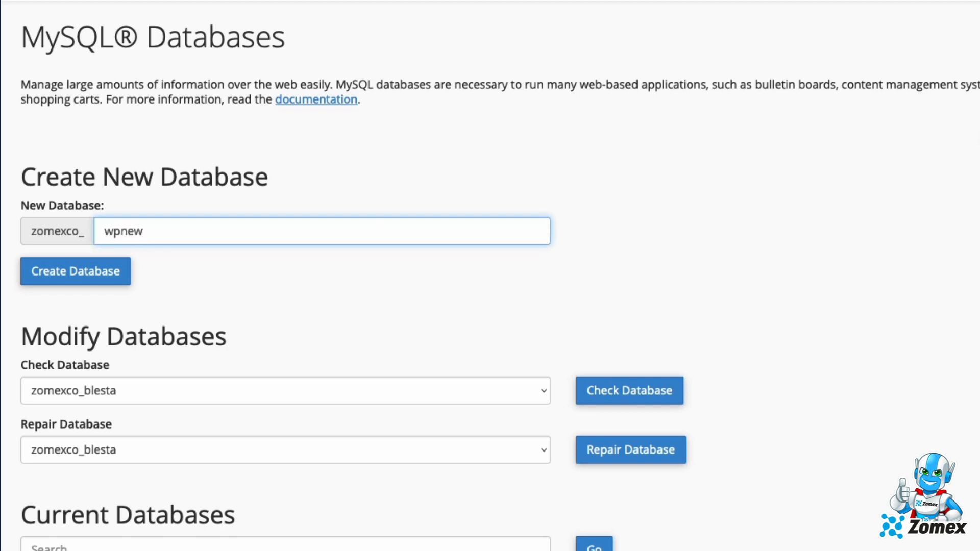
left_click(94, 268)
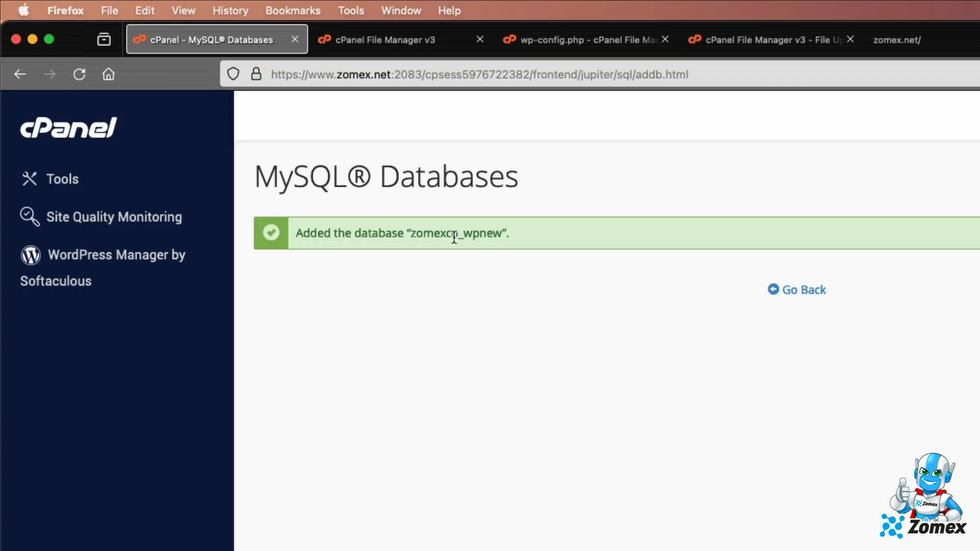
Copy the new database's full name and record it in the TextEdit note as "db name: zomexco_wpnew"
double_click(221, 95)
key("super+c")
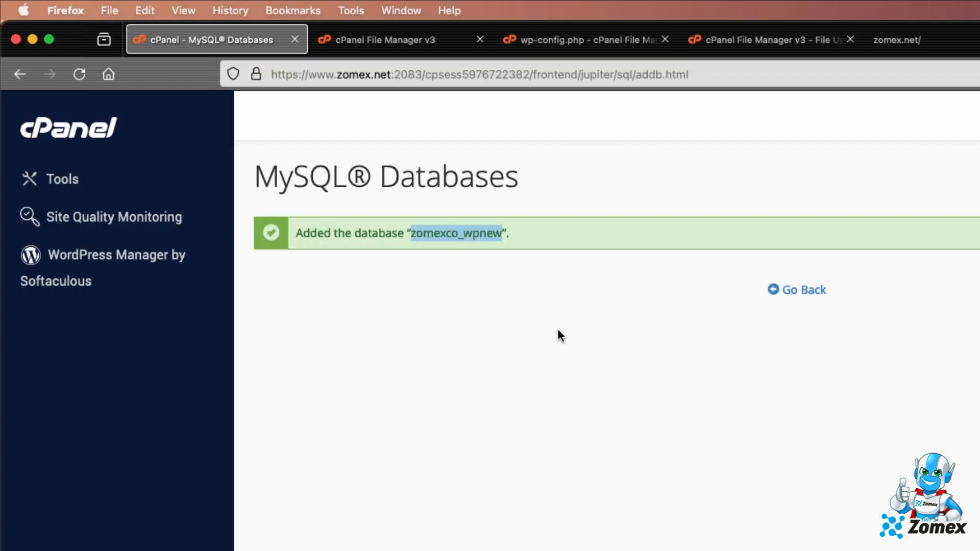
key("super+Tab")
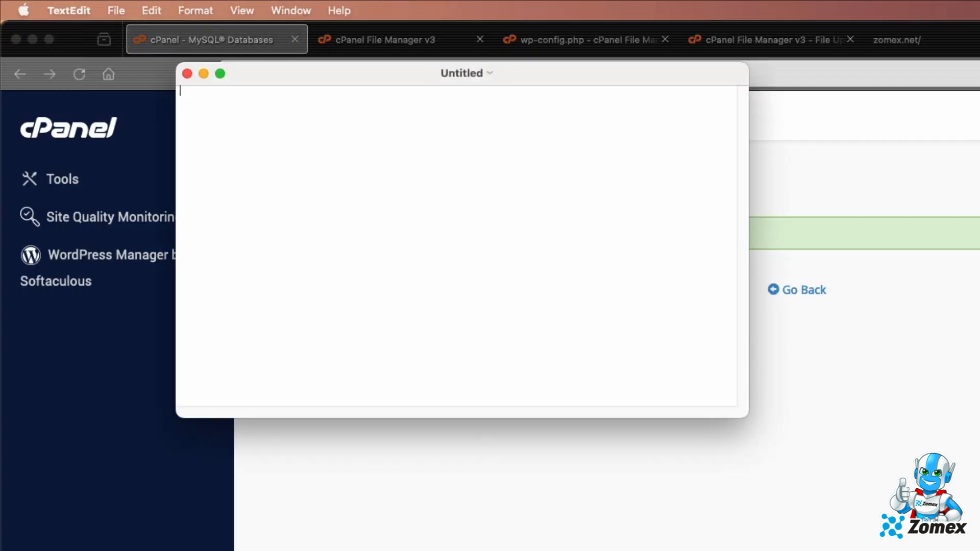
type("db name:")
key("super+v")
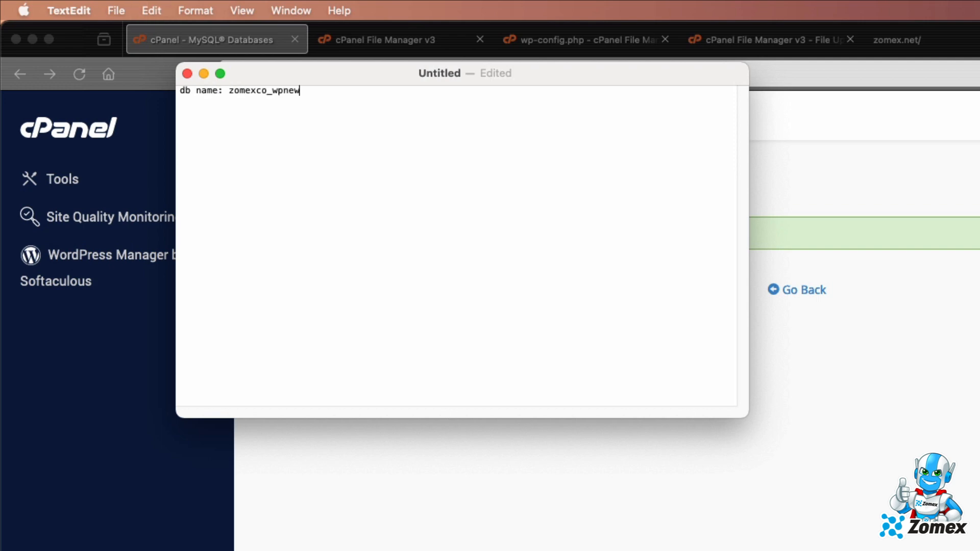
Back in cPanel, create the MySQL user zomexco_wpnew with a generated password, copying the password for safekeeping
left_click(806, 335)
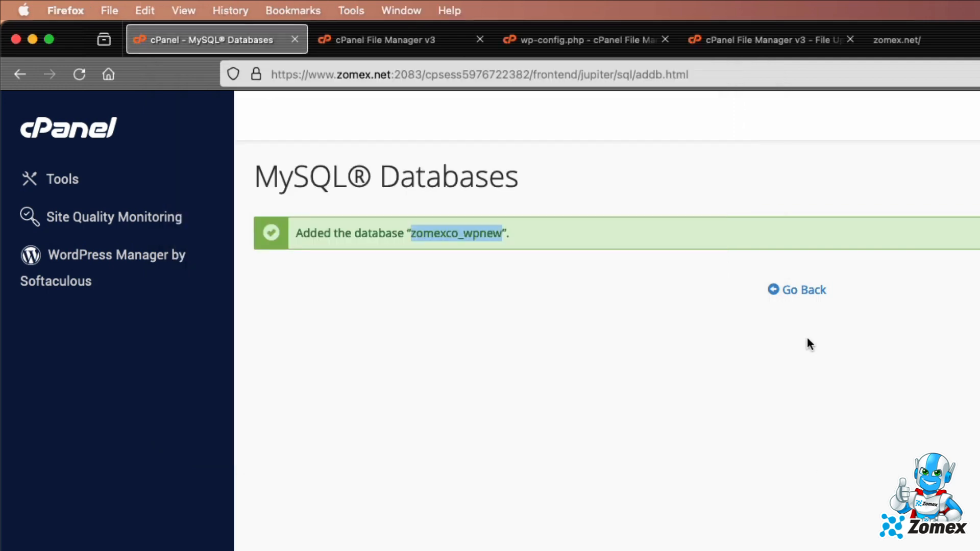
left_click(801, 296)
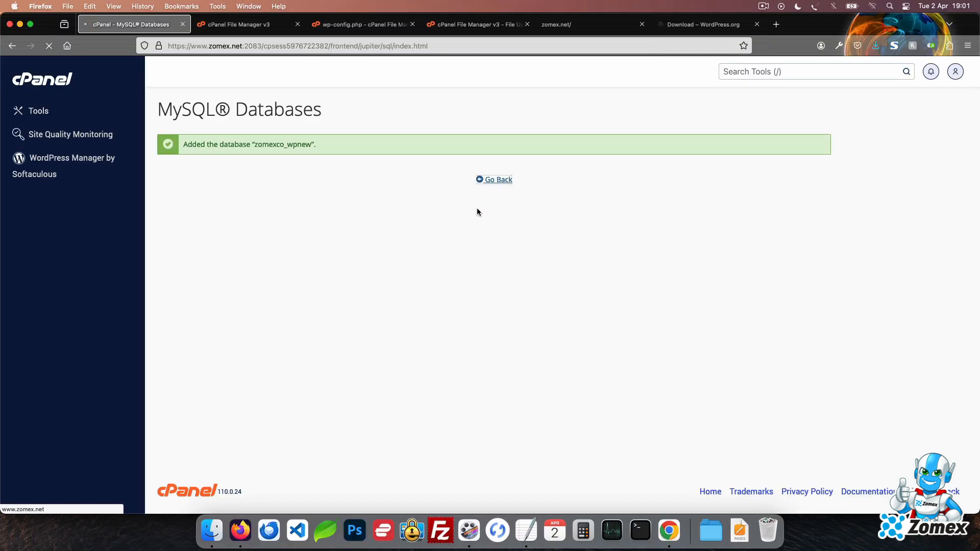
scroll(478, 211, "down", 10)
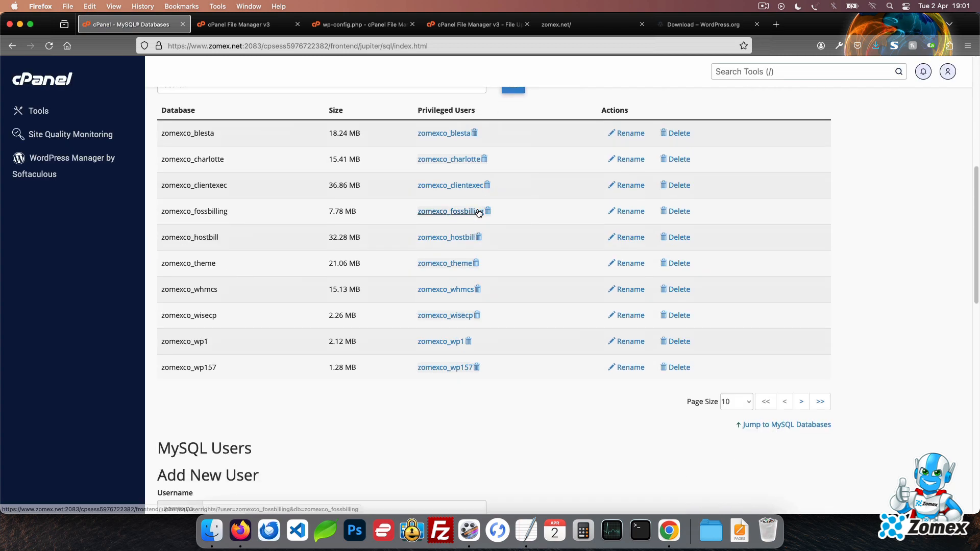
left_click(421, 225)
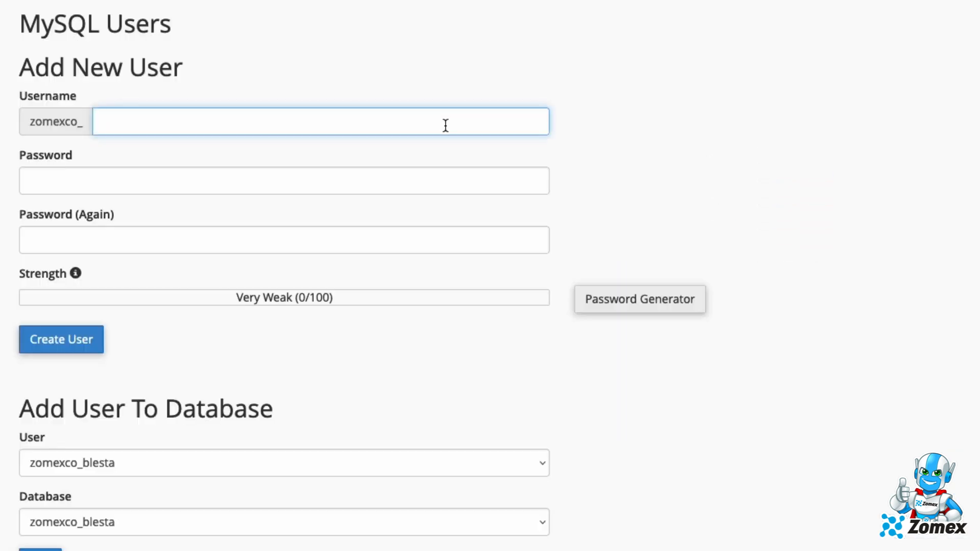
type("wpnew")
left_click(653, 292)
left_click(547, 167)
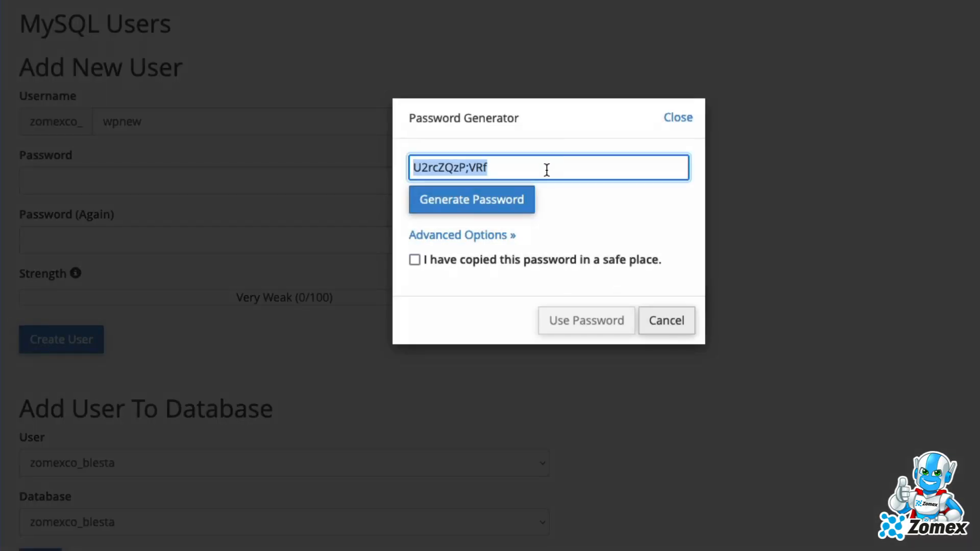
left_click(466, 260)
left_click(583, 321)
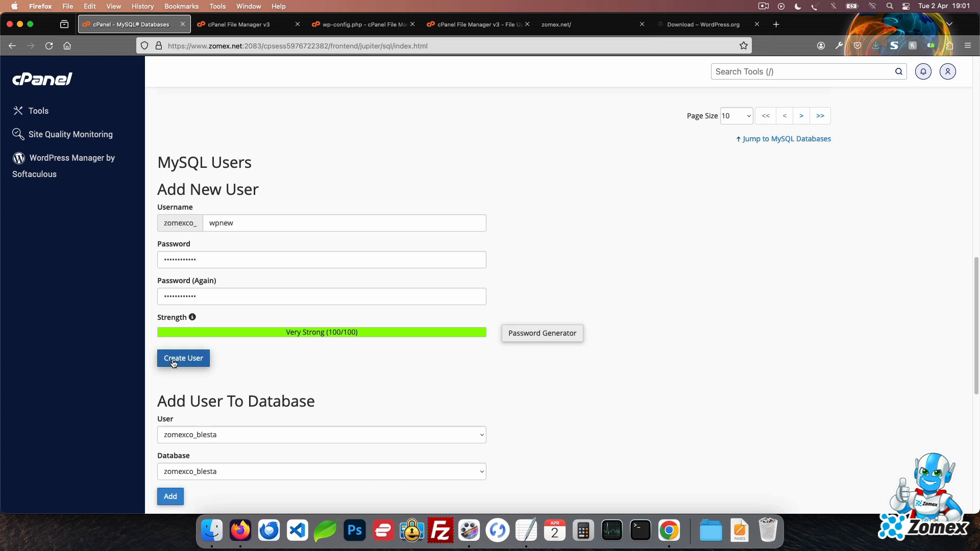
left_click(48, 347)
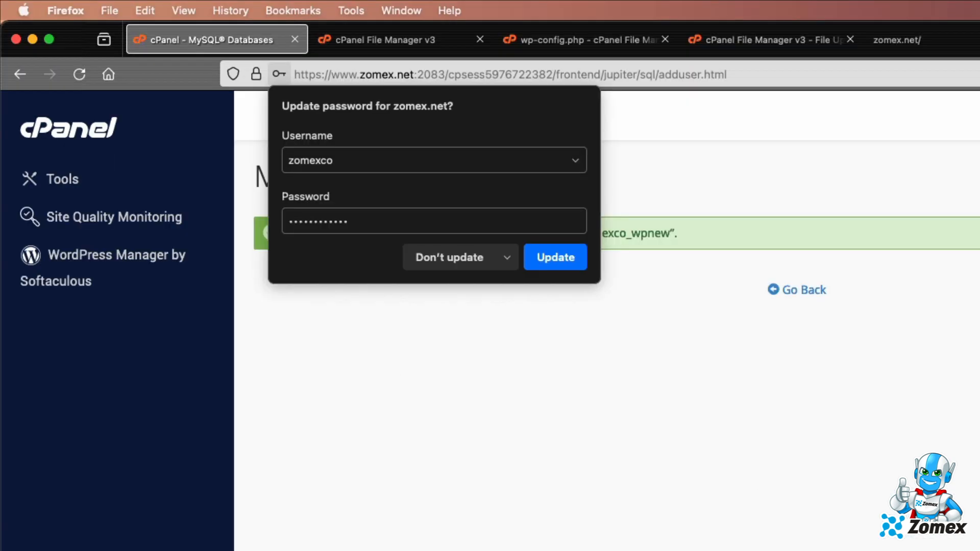
Paste the generated database password into the TextEdit note on a "Pass:" line below the database name
key("super+Tab")
key("Return")
key("Return")
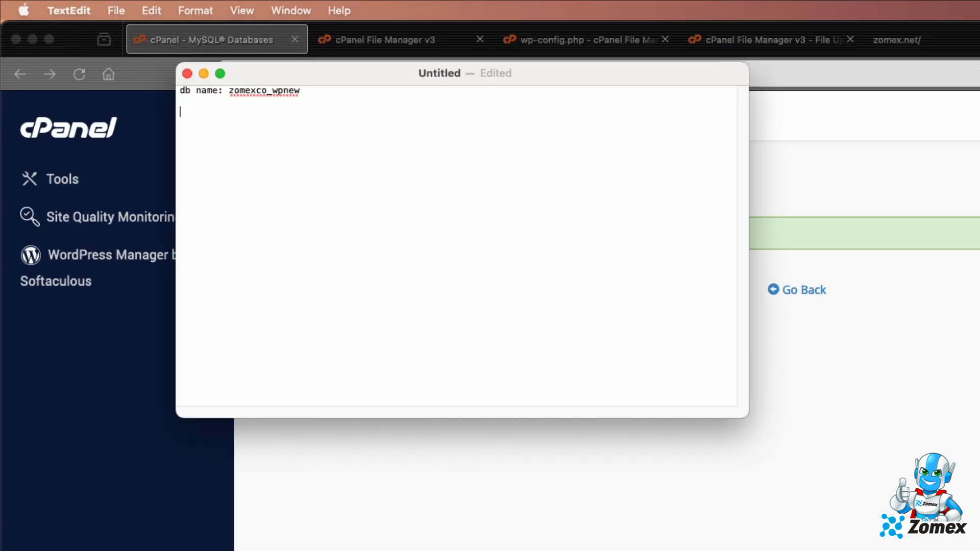
type("Pass:")
key("super+v")
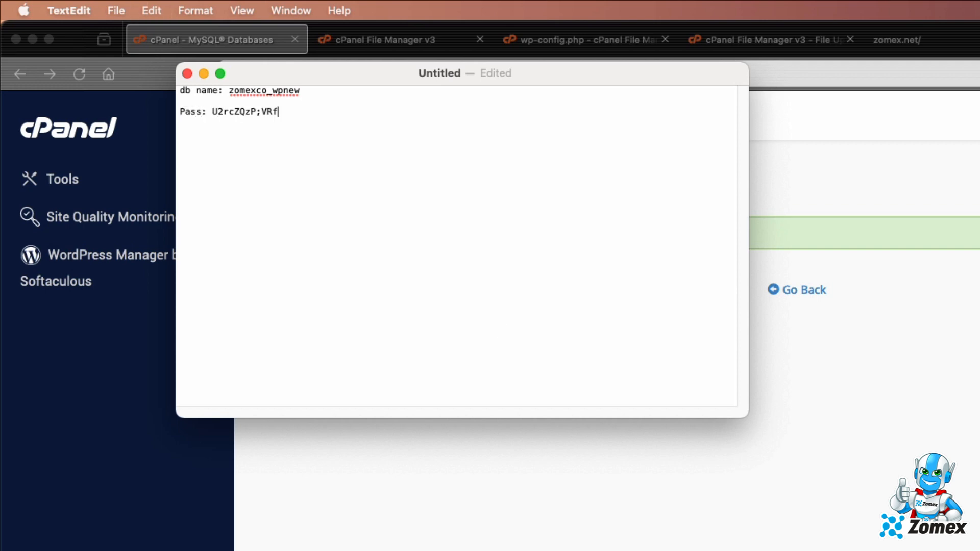
Copy the new MySQL username from cPanel and add it to the TextEdit note as "User: zomexco_wpnew" above the password line
left_click(758, 305)
double_click(640, 236)
key("super+c")
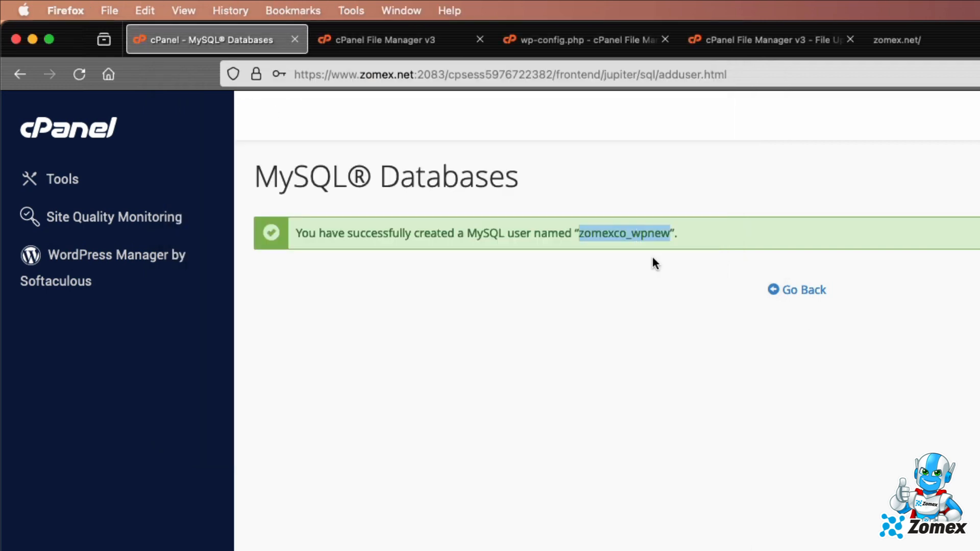
key("super+Tab")
left_click(325, 92)
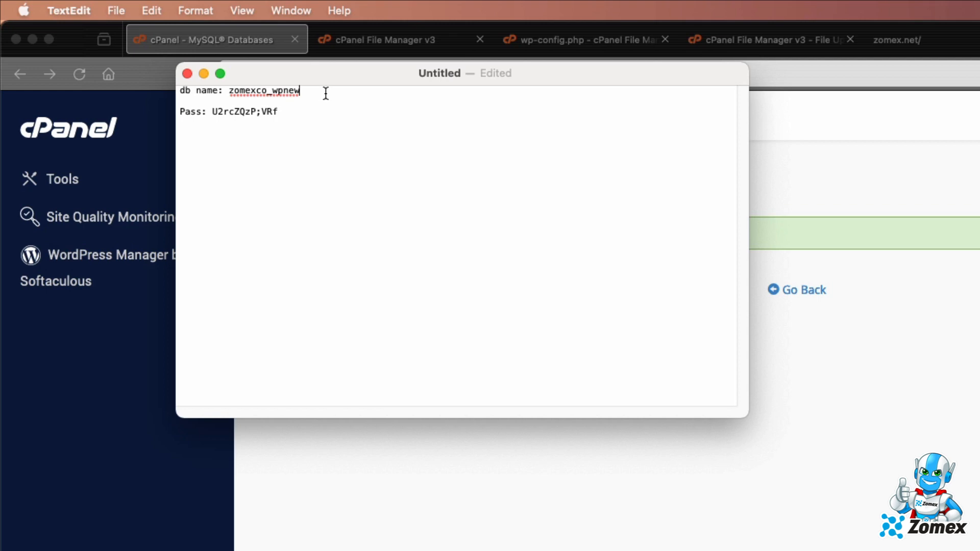
key("Return")
key("Return")
type("User:")
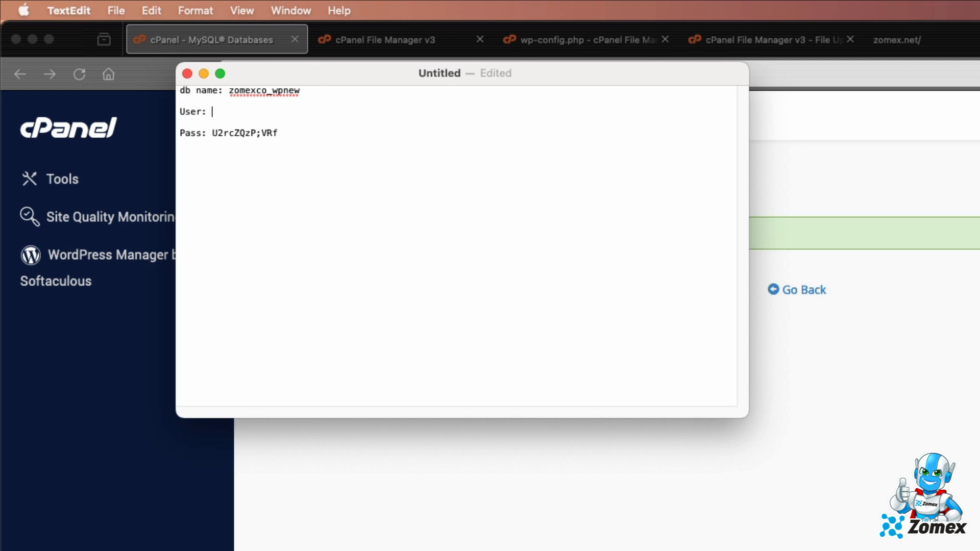
key("super+v")
Back in cPanel, add user zomexco_wpnew to the zomexco_wpnew database and grant it ALL PRIVILEGES
left_click(784, 313)
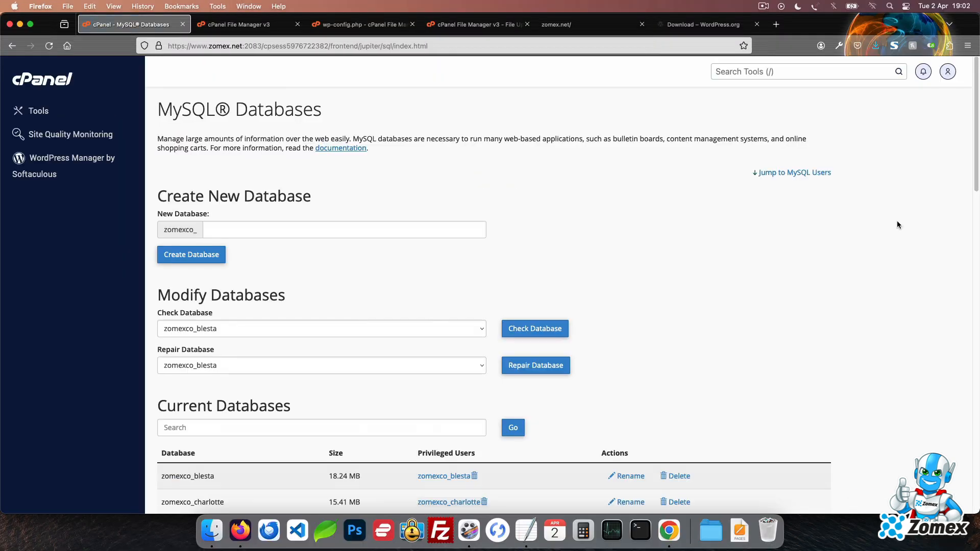
left_click_drag(977, 125, 977, 364)
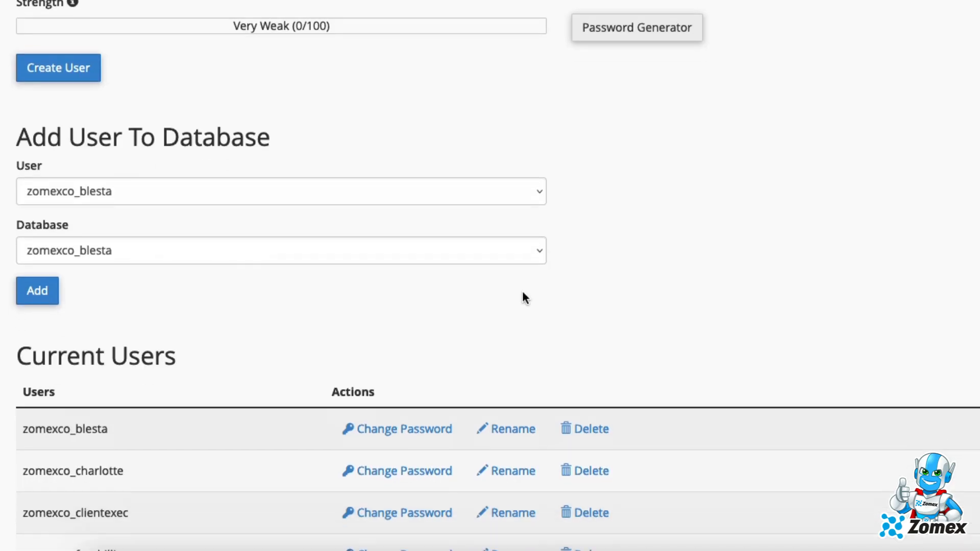
left_click(186, 194)
left_click(203, 370)
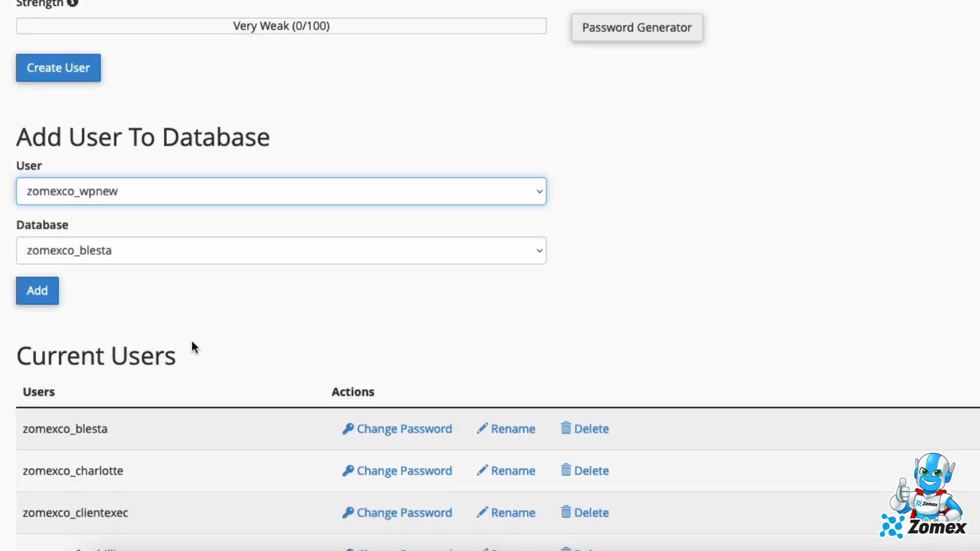
left_click(207, 252)
left_click(202, 433)
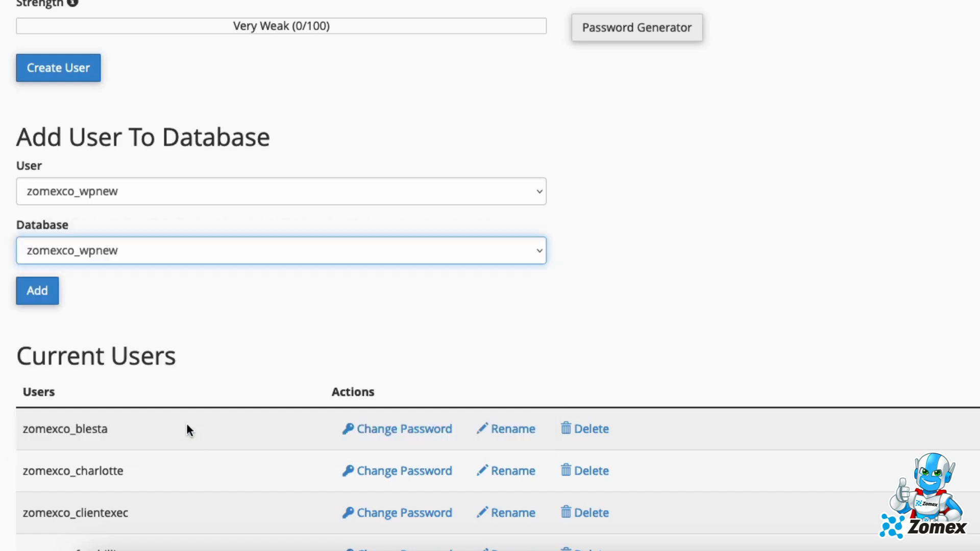
left_click(44, 300)
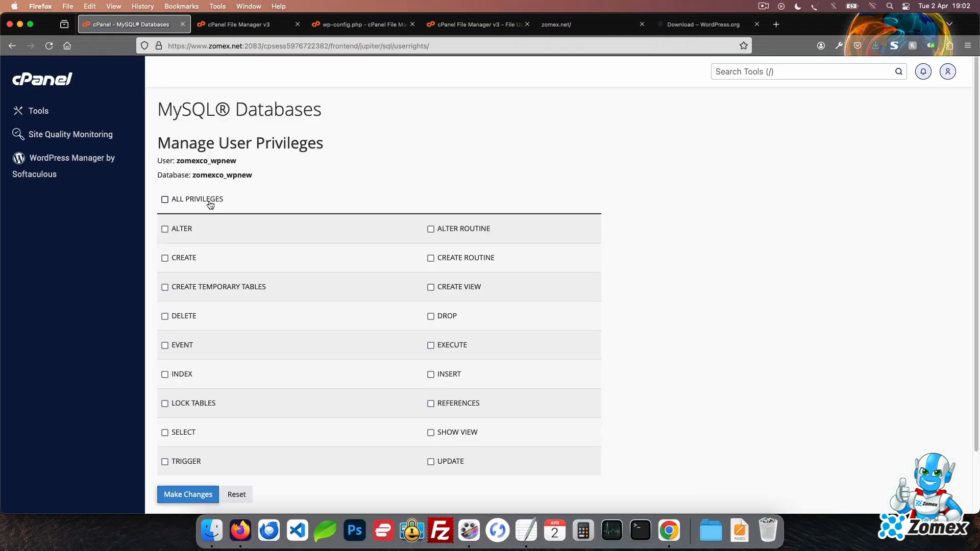
left_click(212, 201)
left_click(195, 495)
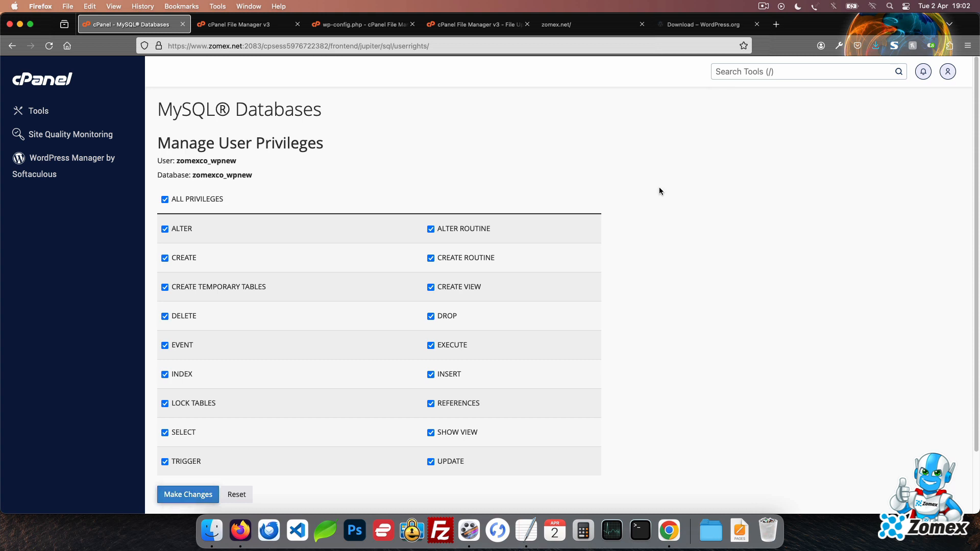
Set DB_NAME in wp-config.php to zomexco_wpnew, copied from the TextEdit note
left_click(371, 30)
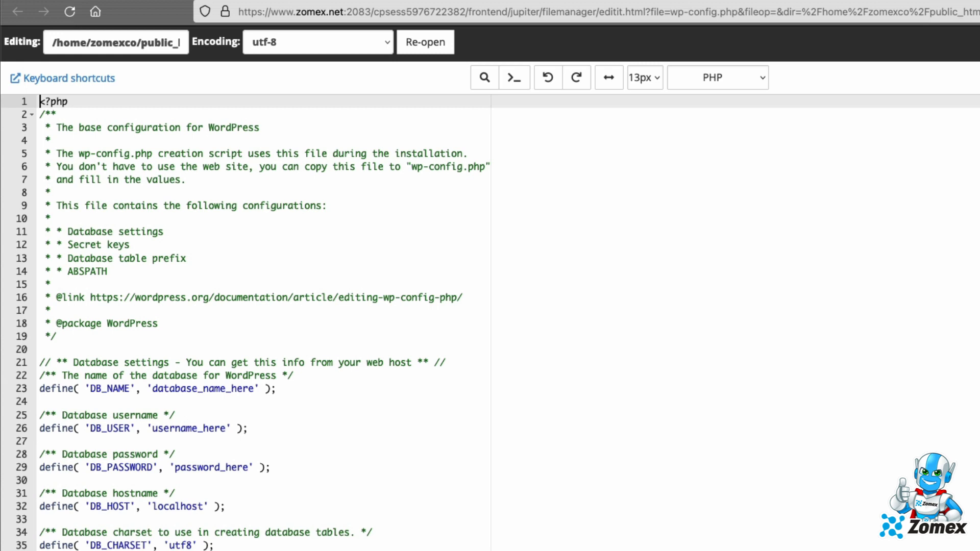
key("super+Tab")
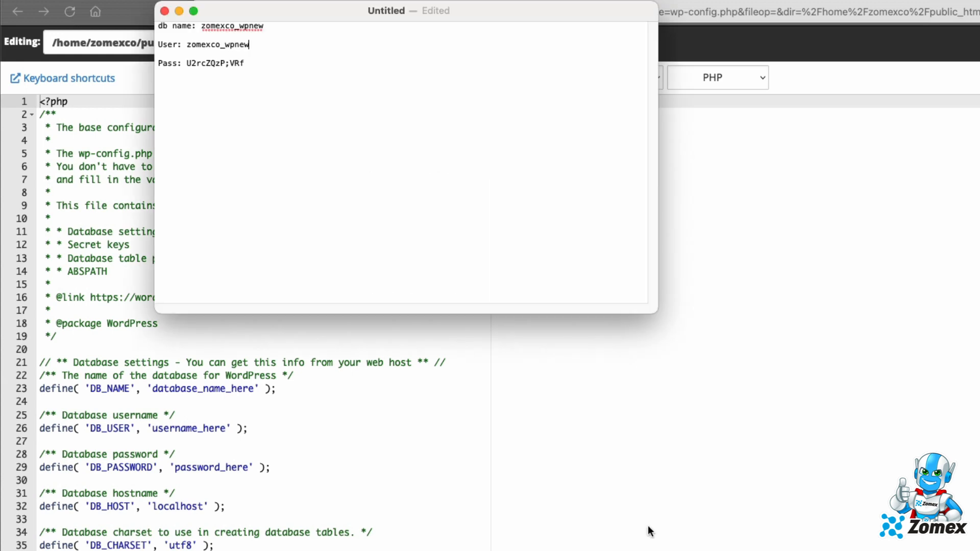
double_click(246, 25)
right_click(245, 25)
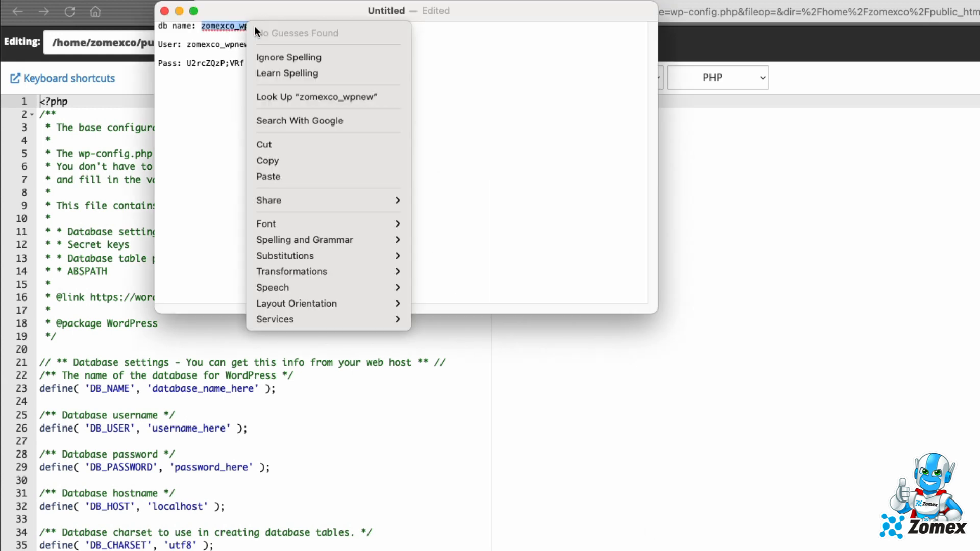
left_click(298, 156)
key("super+Tab")
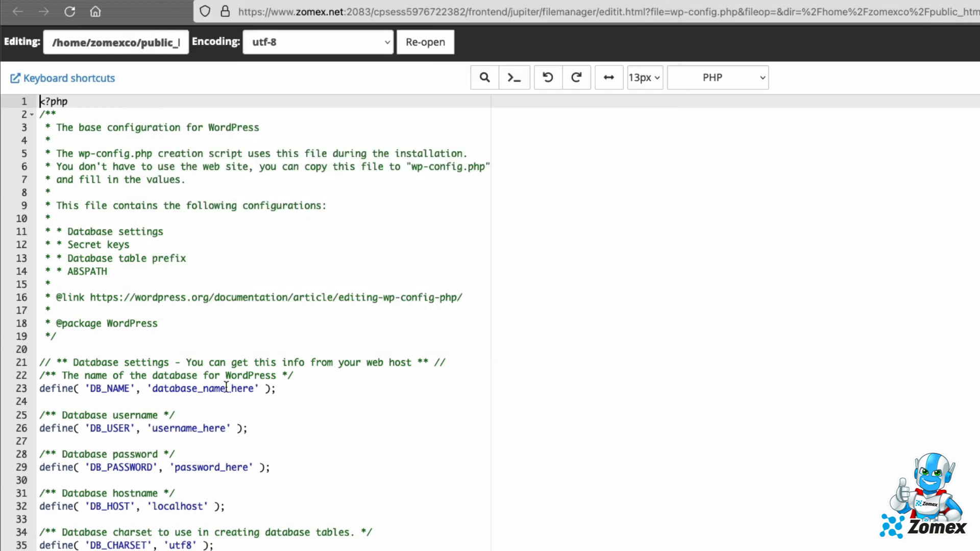
double_click(235, 387)
key("super+v")
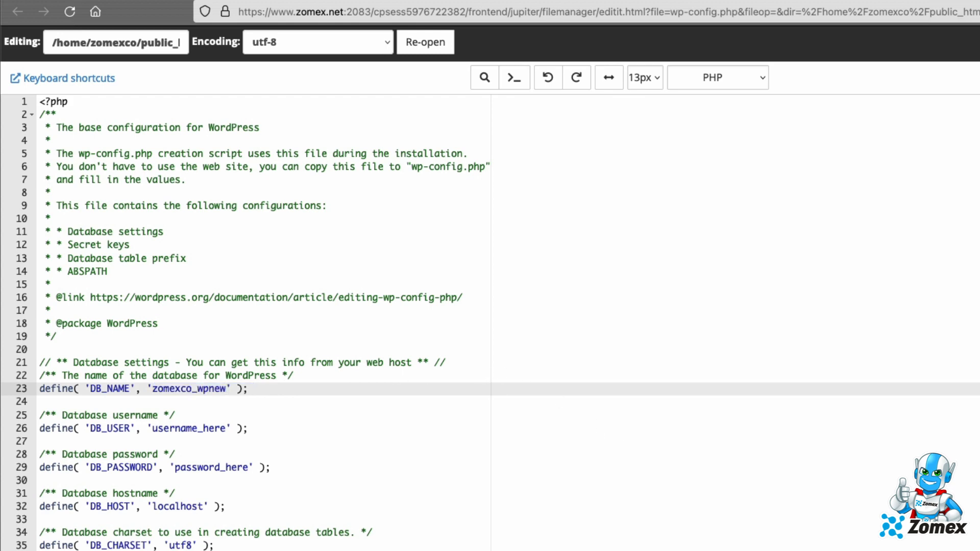
Set DB_USER in wp-config.php to zomexco_wpnew, copied from the User line of the TextEdit note
key("super+Tab")
double_click(229, 44)
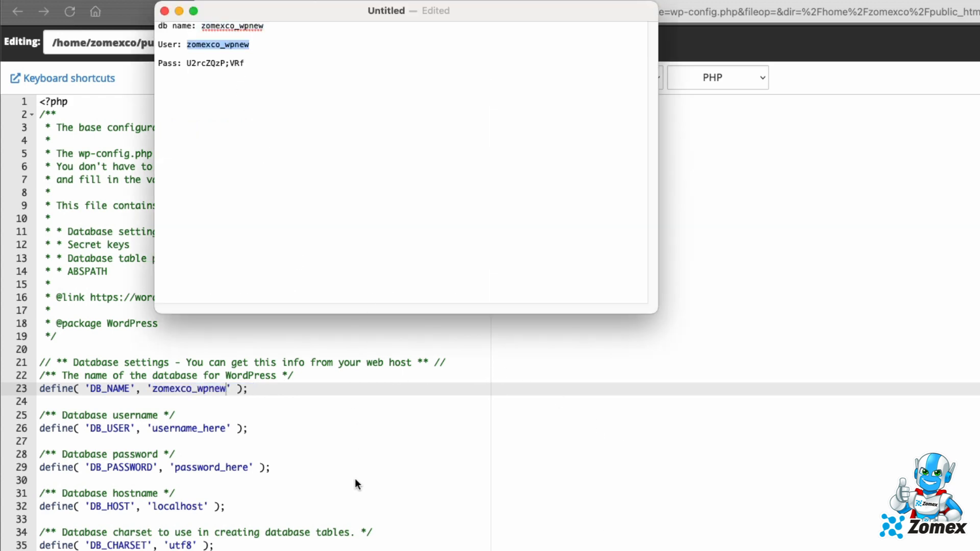
key("super+Tab")
double_click(206, 429)
key("super+v")
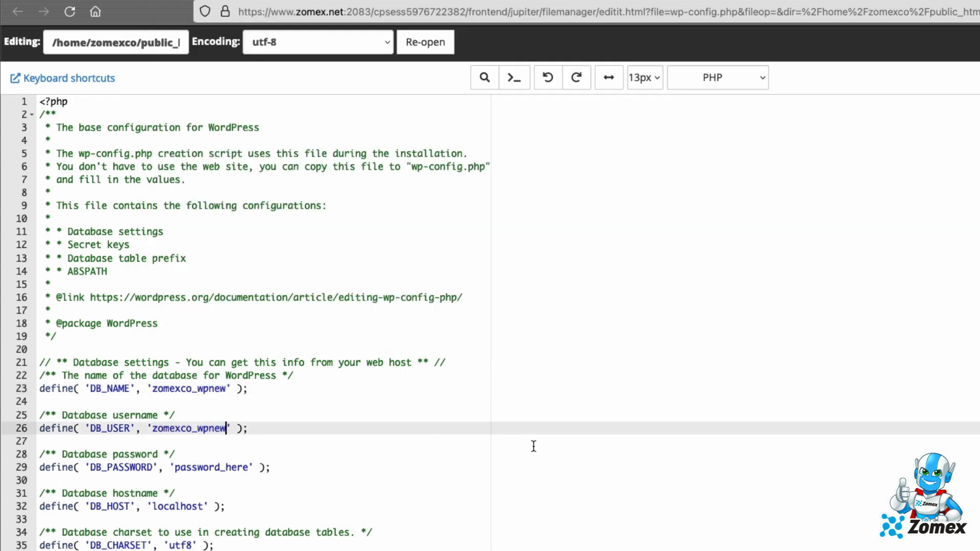
Set DB_PASSWORD in wp-config.php to the database password copied from the Pass line of the TextEdit note
key("super+Tab")
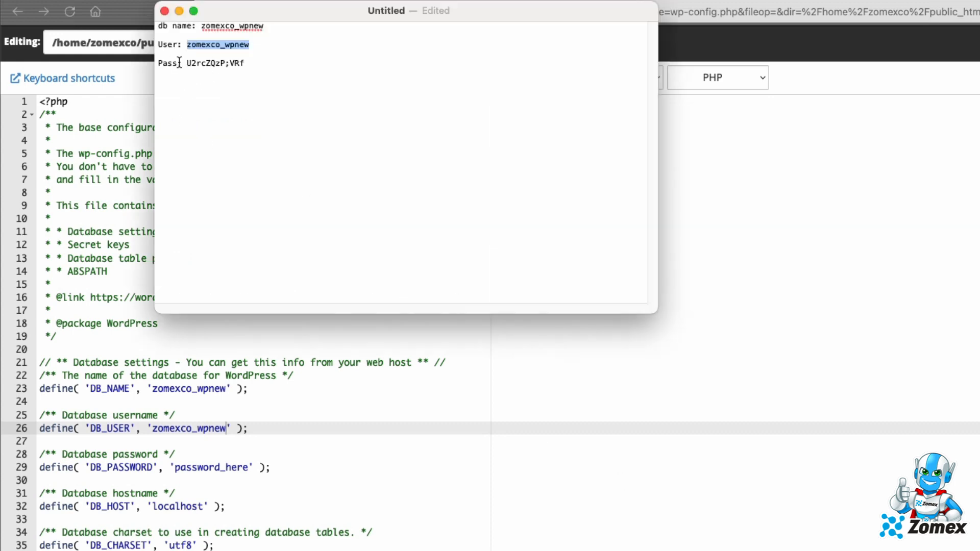
left_click_drag(187, 63, 246, 63)
key("super+c")
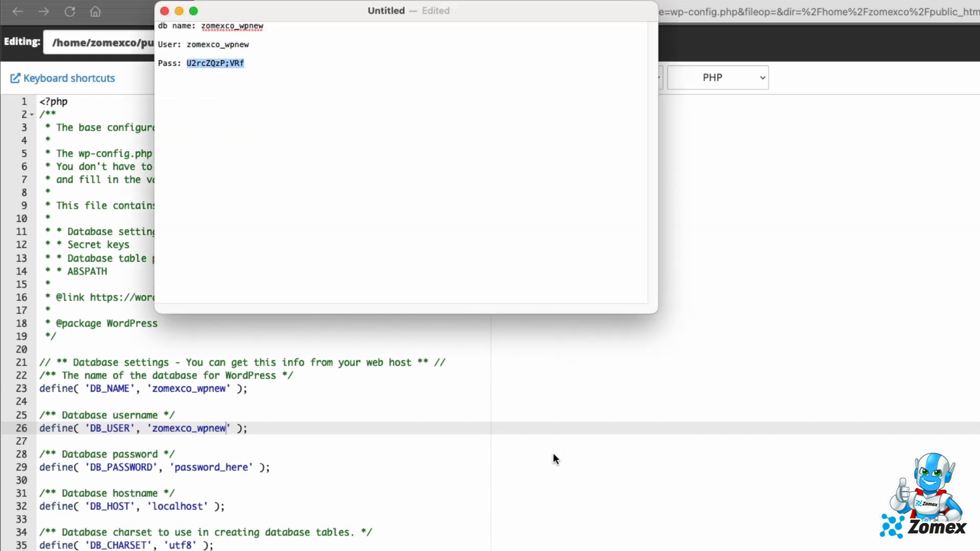
key("super+Tab")
double_click(214, 472)
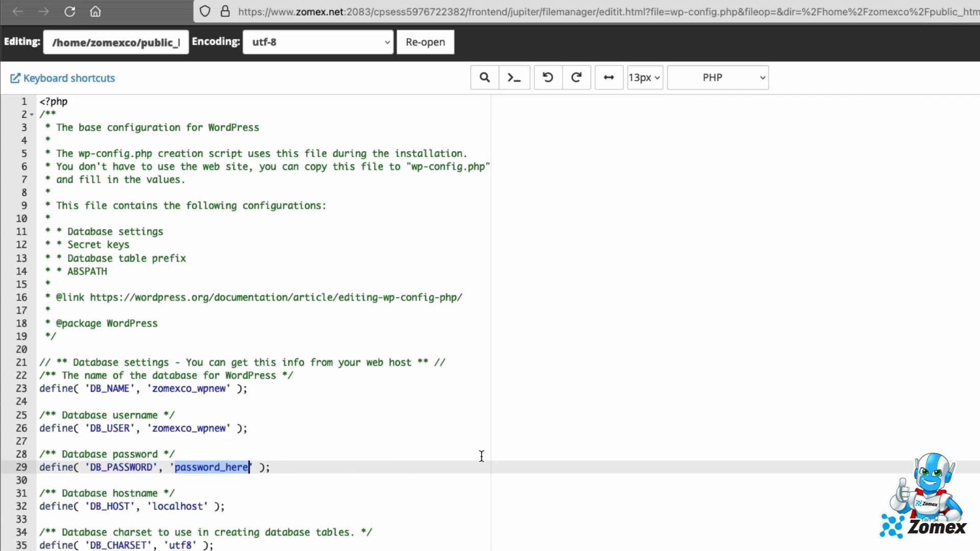
key("super+v")
left_click(519, 437)
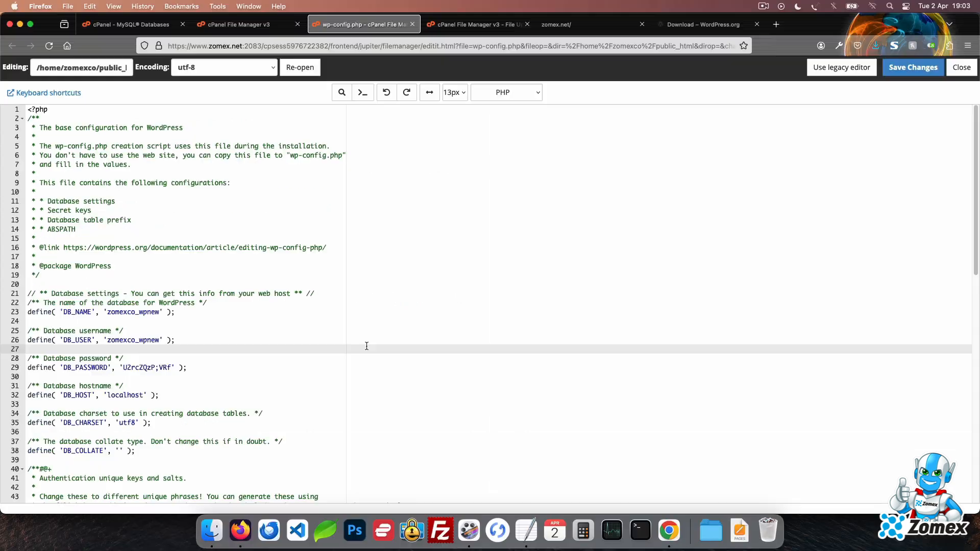
Open phpMyAdmin from the cPanel tools and check the database server's hostname
left_click(131, 24)
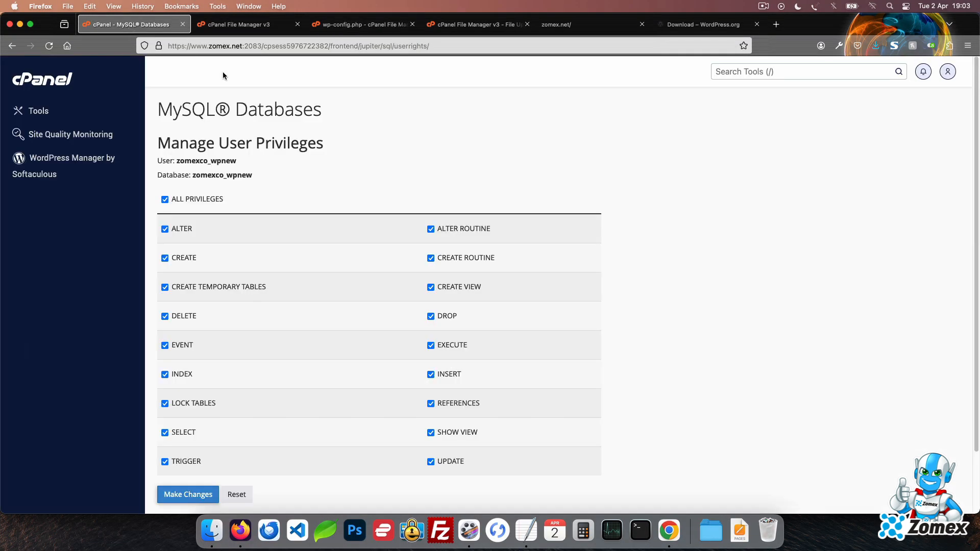
left_click(32, 83)
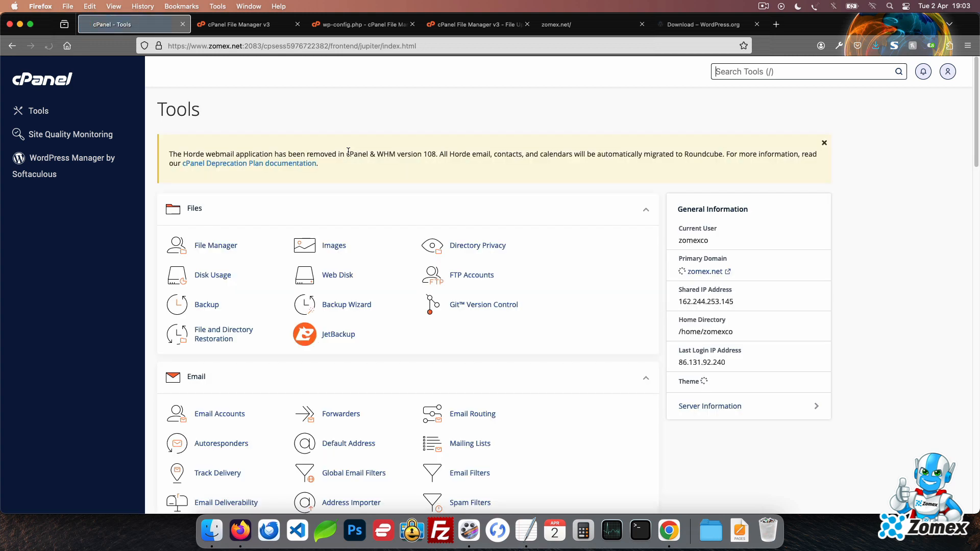
scroll(472, 227, "down", 7)
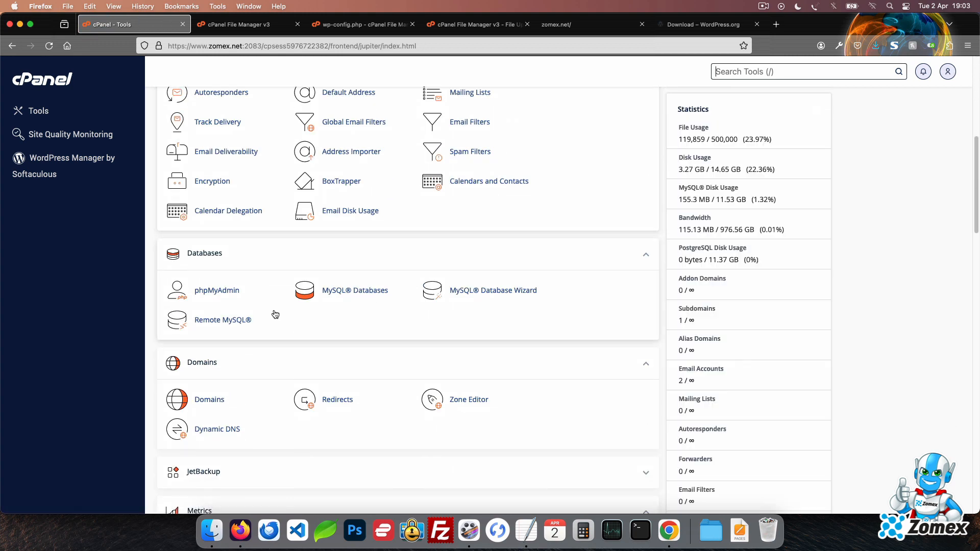
left_click(227, 290)
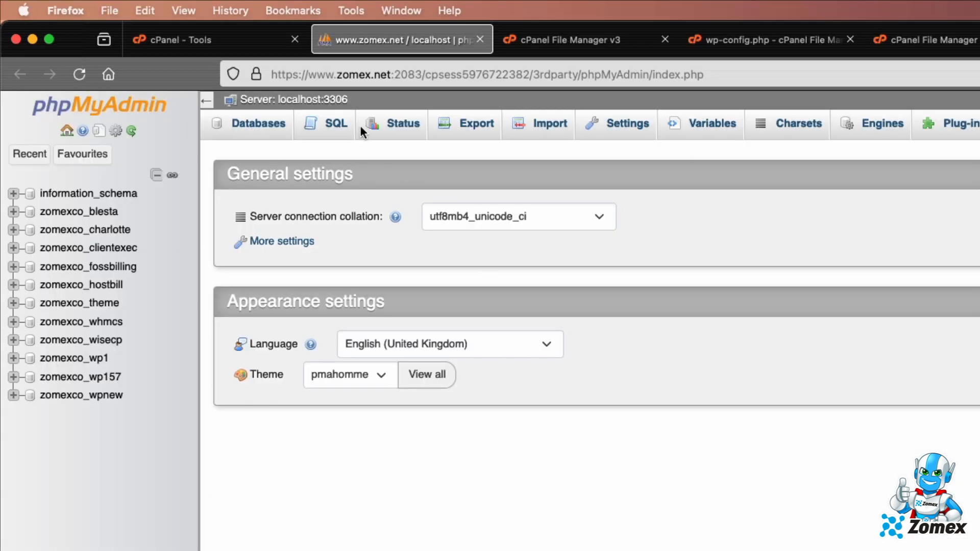
left_click_drag(349, 100, 276, 101)
left_click(591, 429)
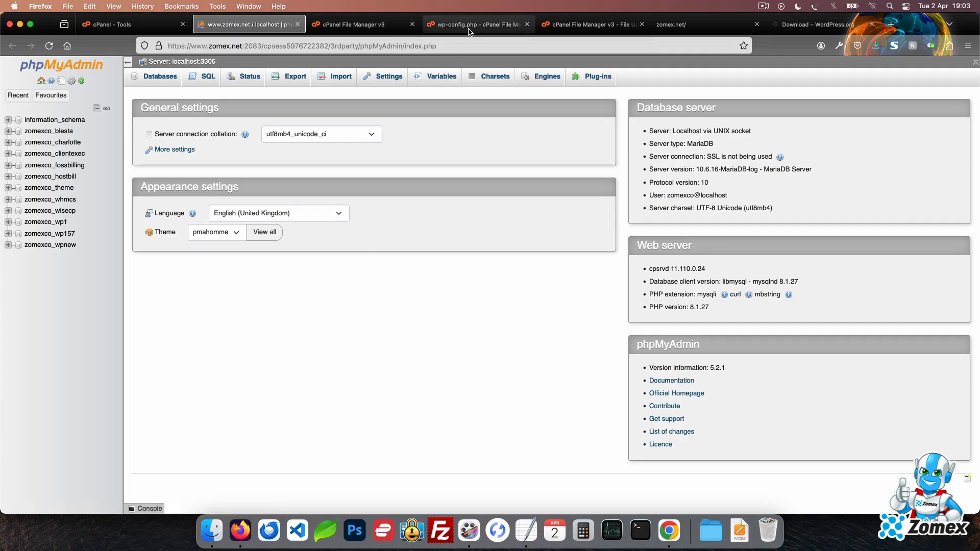
Save the changes to wp-config.php and reload the zomex.net site to launch the WordPress installer
left_click(469, 30)
left_click(913, 68)
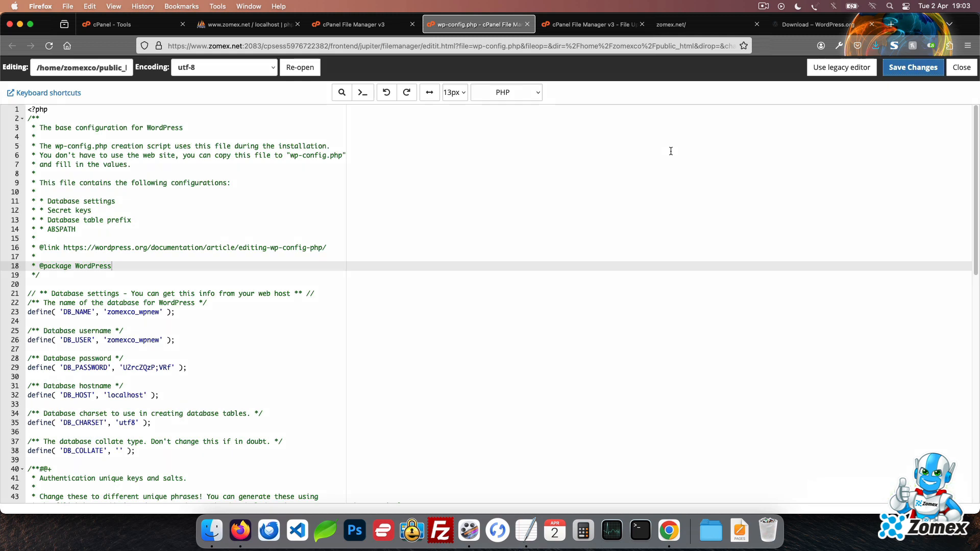
left_click(687, 29)
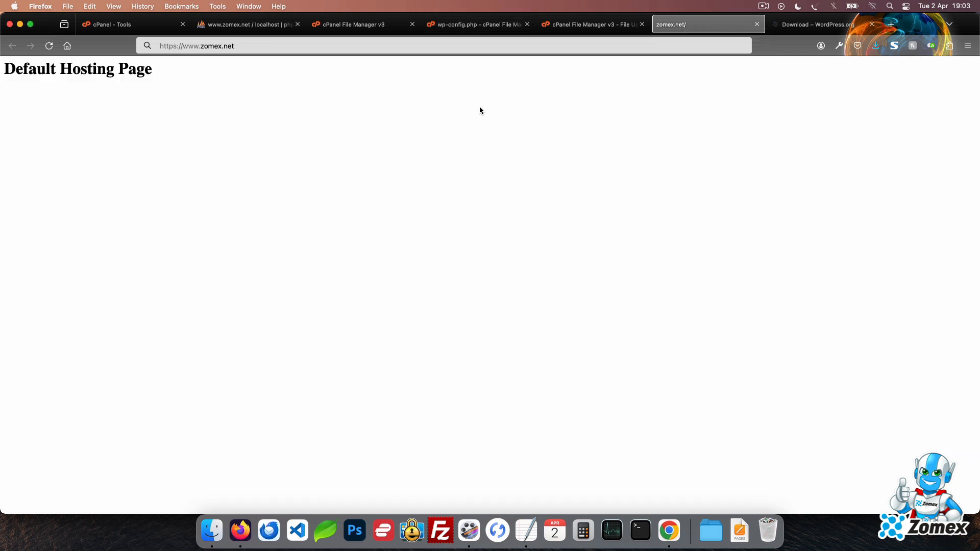
left_click(46, 47)
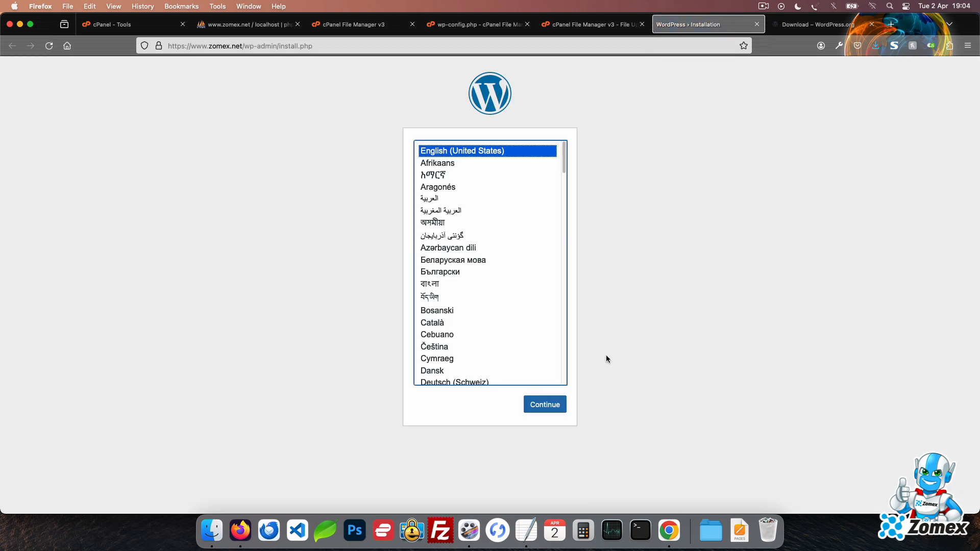
Continue the installation in English (United States) and enter the site title Zomex and username zomex
left_click(545, 404)
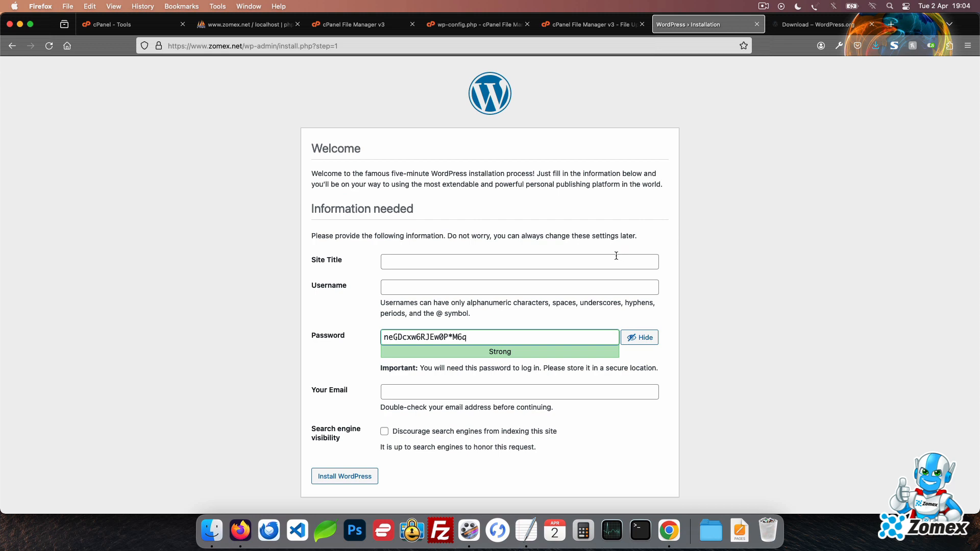
left_click(600, 262)
type("Zomex")
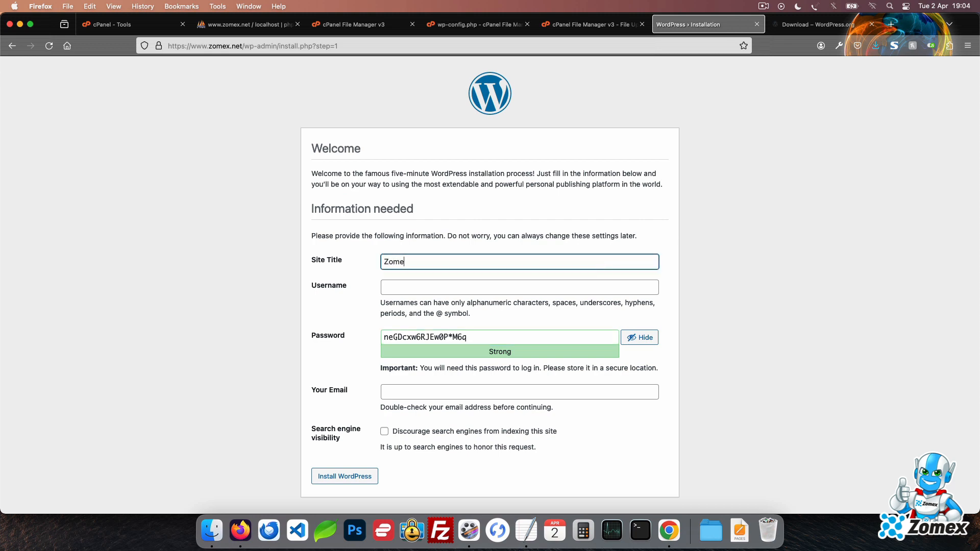
left_click(728, 298)
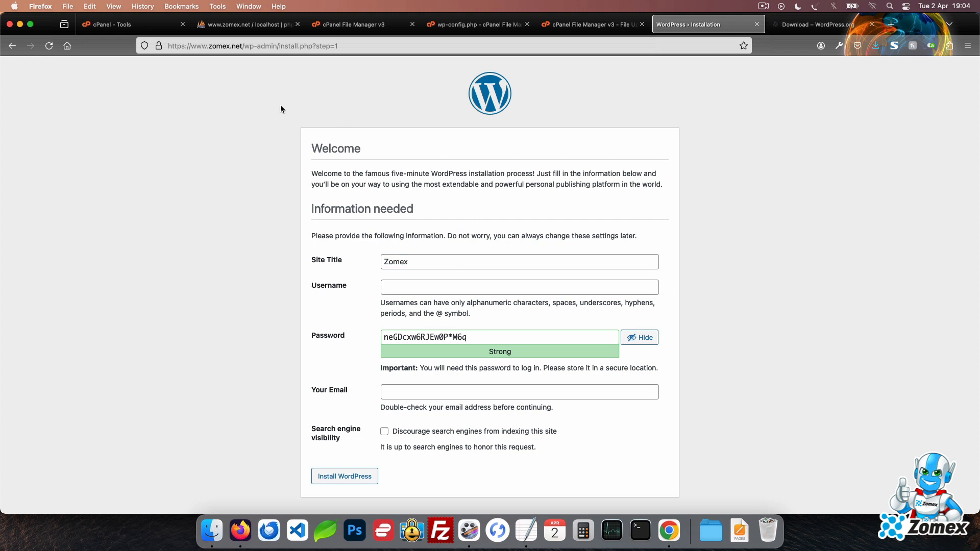
left_click(416, 282)
type("zomex")
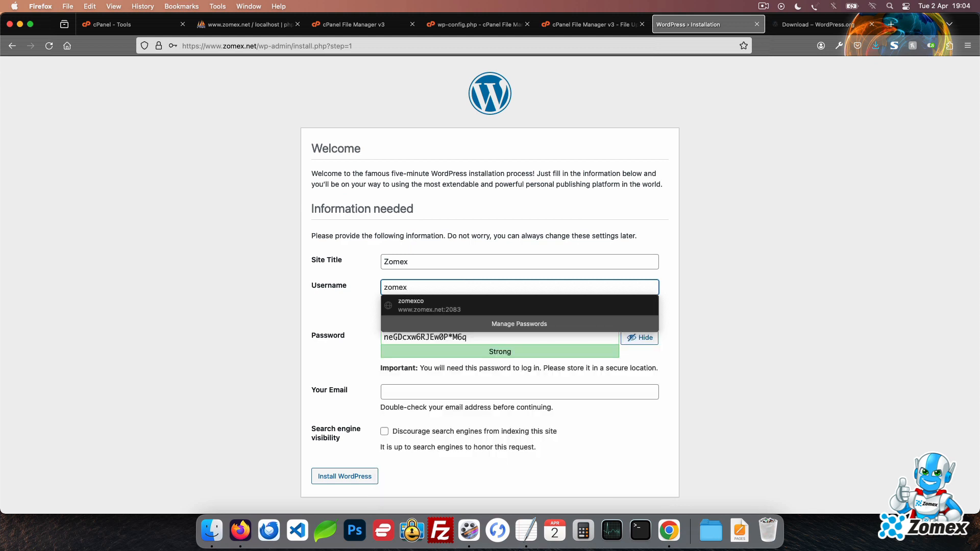
left_click(828, 281)
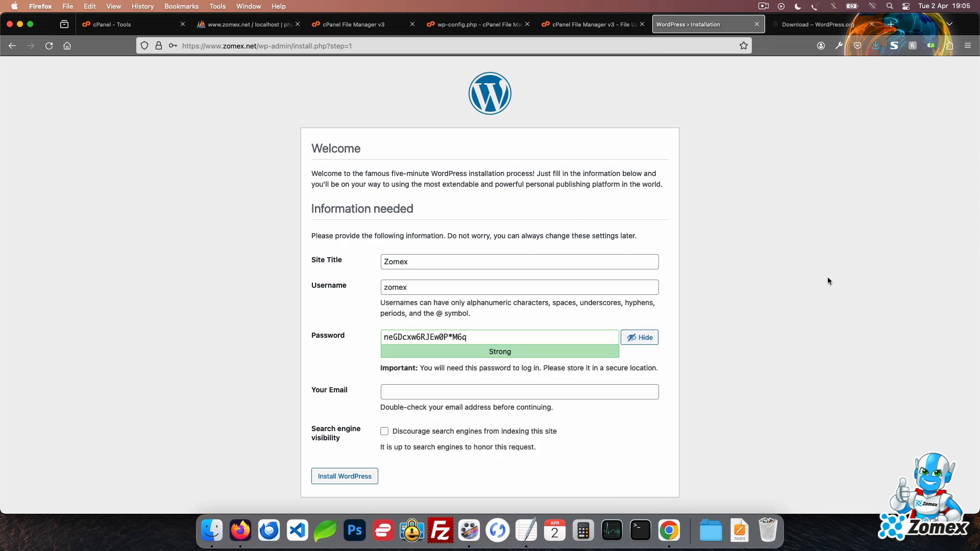
Copy the generated WordPress password and record it in the TextEdit note on a new line labelled "WP Pass:"
left_click_drag(544, 334, 318, 331)
key("super+c")
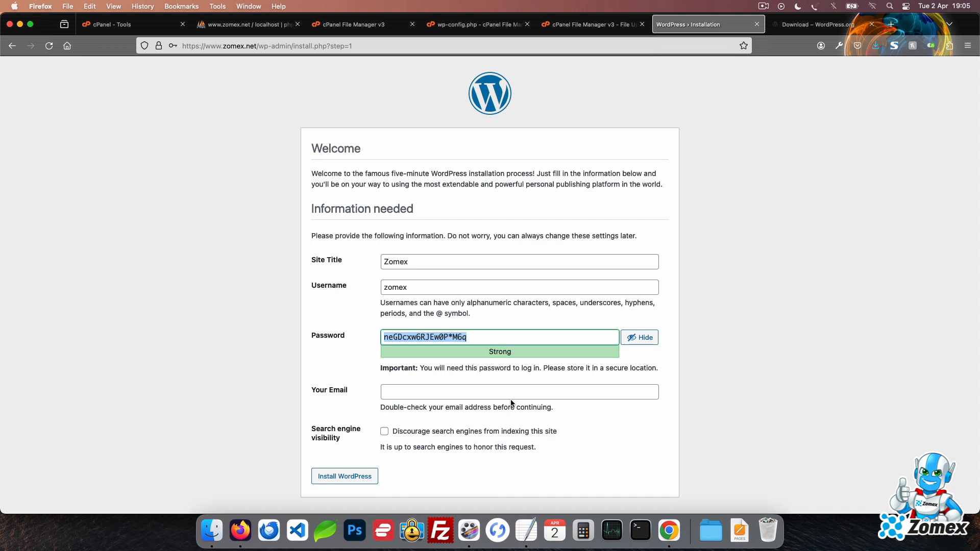
left_click(526, 531)
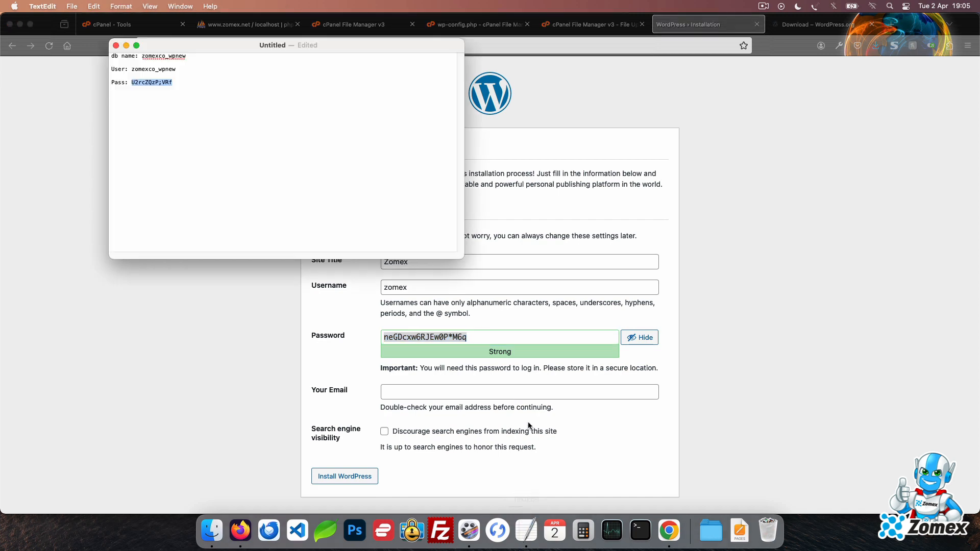
key("Return")
key("Return")
key("Return")
key("super+v")
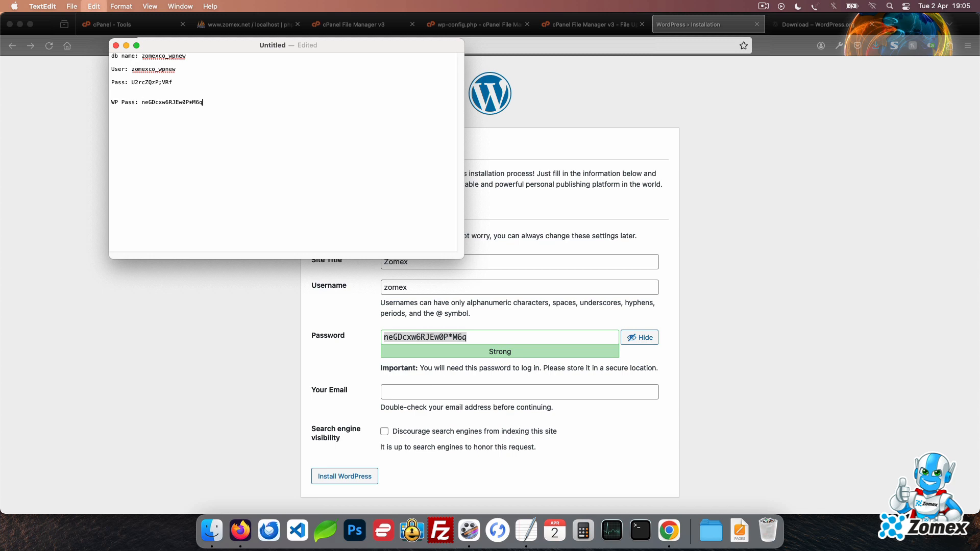
left_click(709, 274)
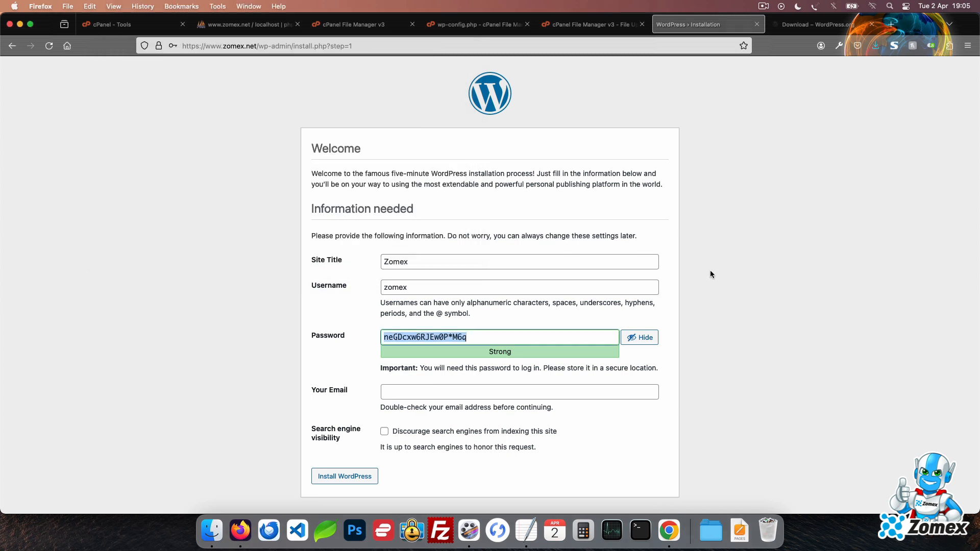
Enter the administrator's email address, install WordPress, and decline saving the login in the browser
left_click(556, 386)
type("exa")
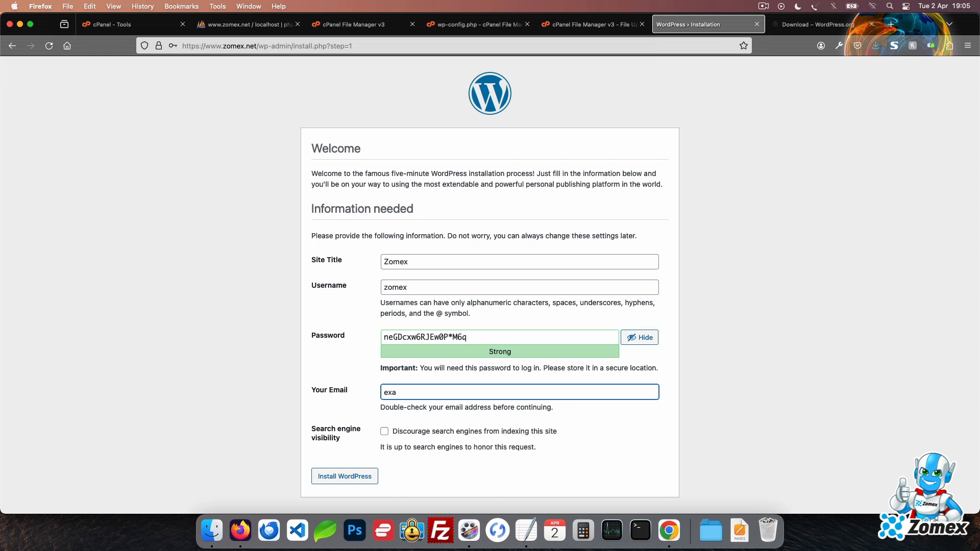
type("mple@example.com")
left_click(353, 476)
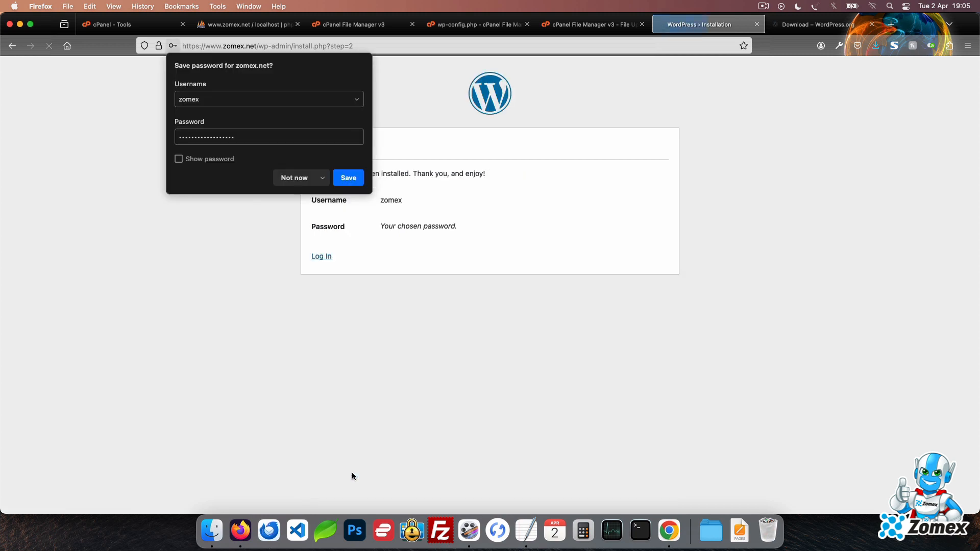
left_click(287, 180)
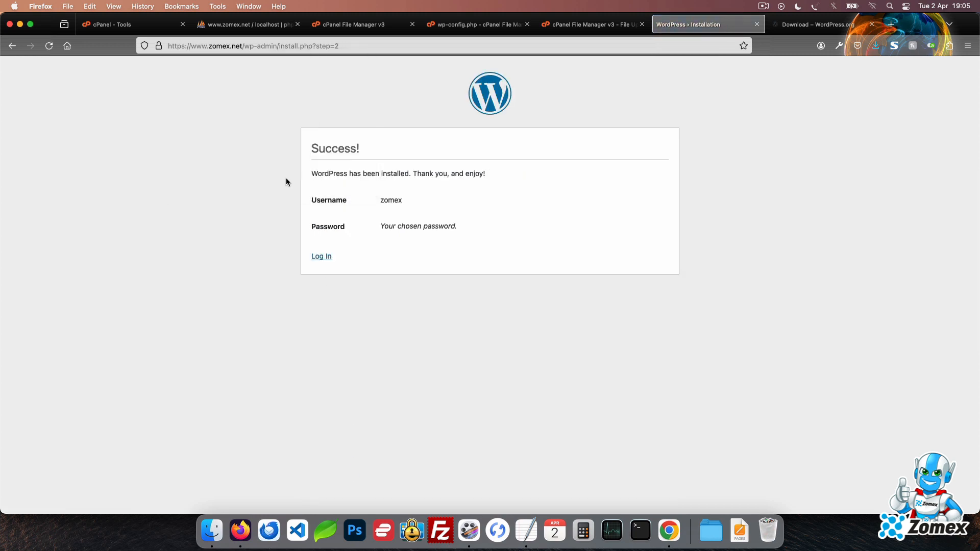
Log in to WordPress as zomex with the password copied from the TextEdit note, declining to save it in the browser
left_click(322, 256)
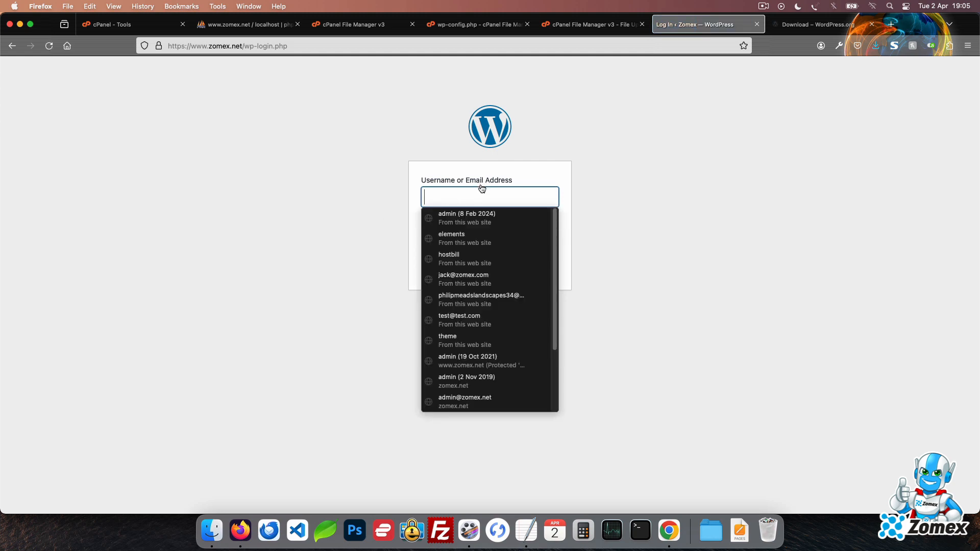
type("zomex")
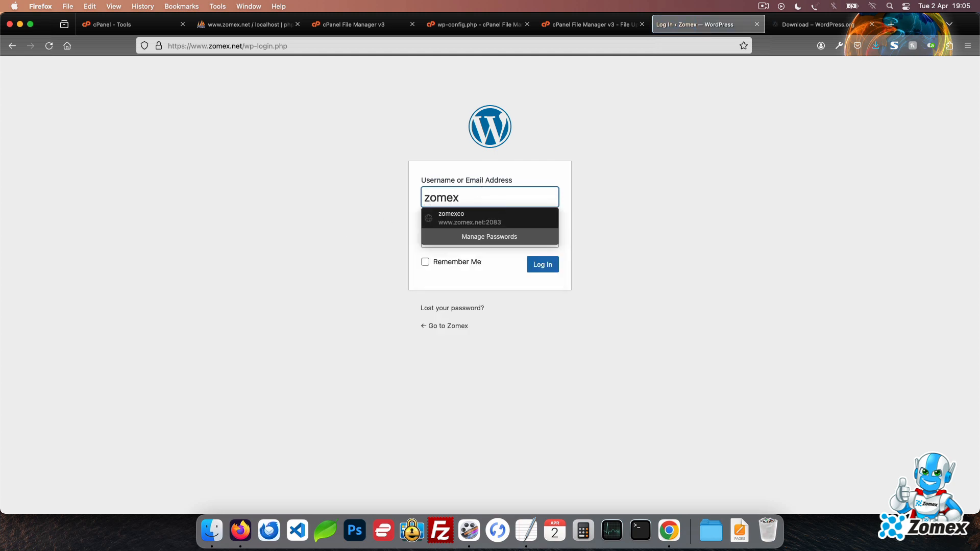
key("Tab")
left_click(526, 531)
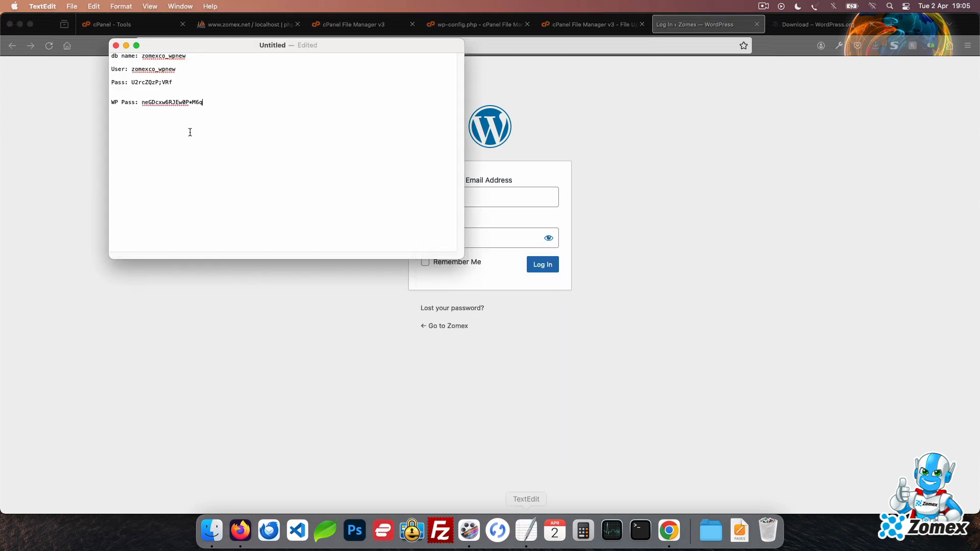
left_click_drag(202, 102, 141, 102)
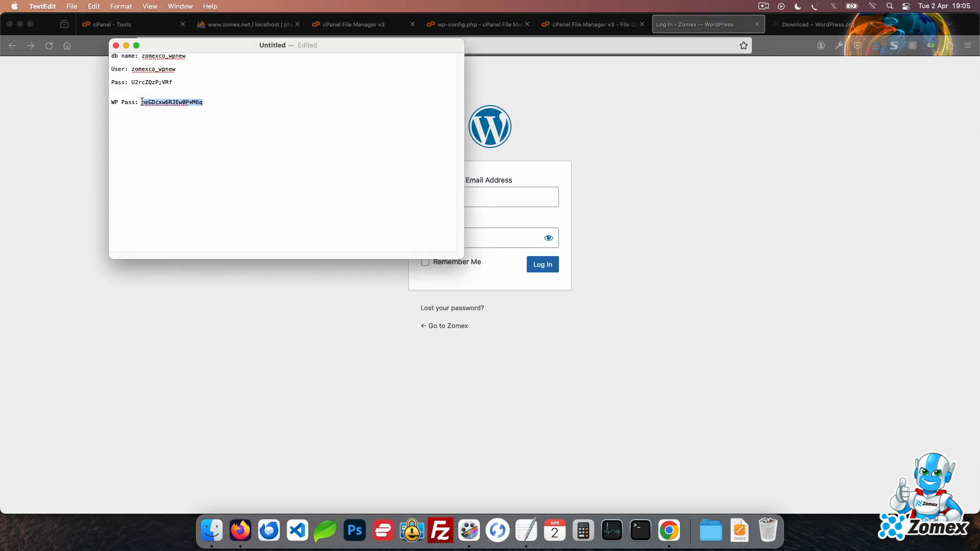
key("super+c")
left_click(636, 211)
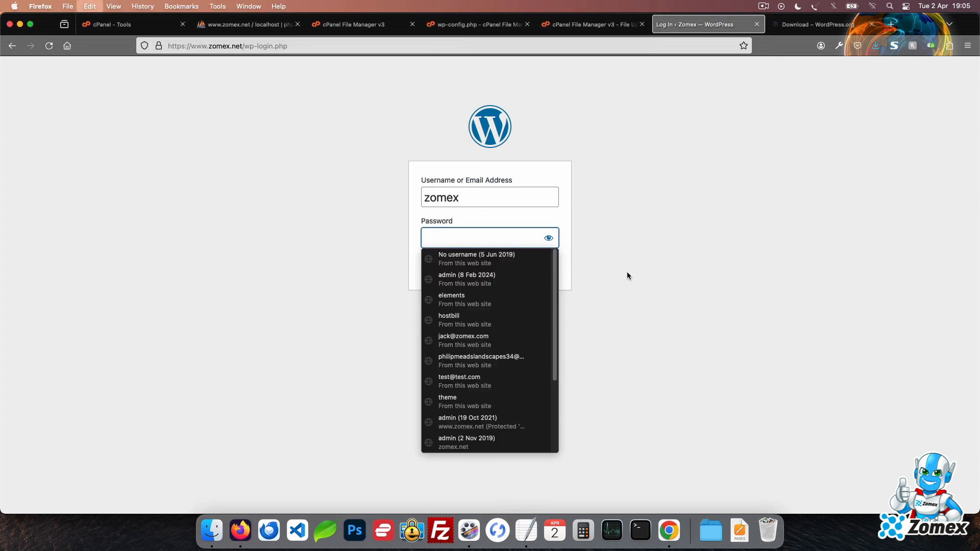
key("super+v")
left_click(551, 266)
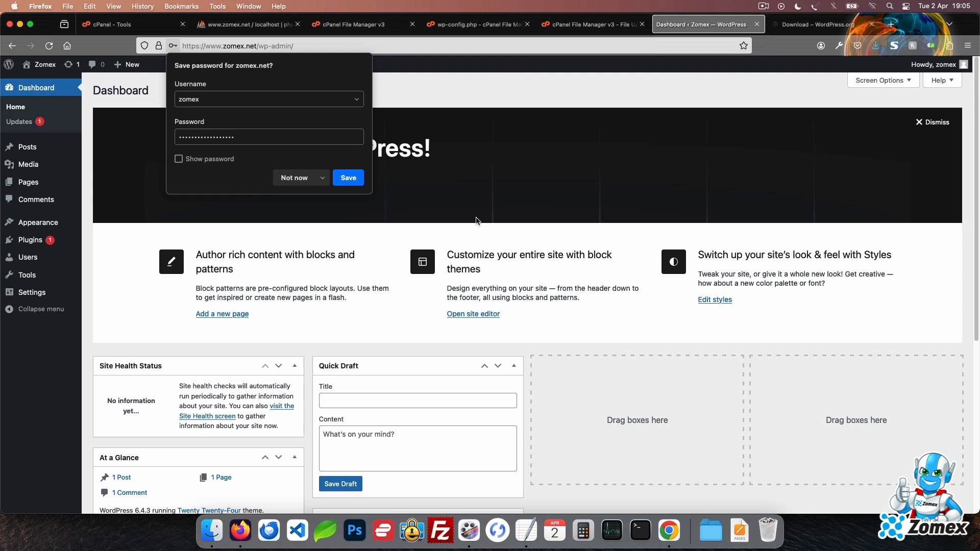
left_click(308, 180)
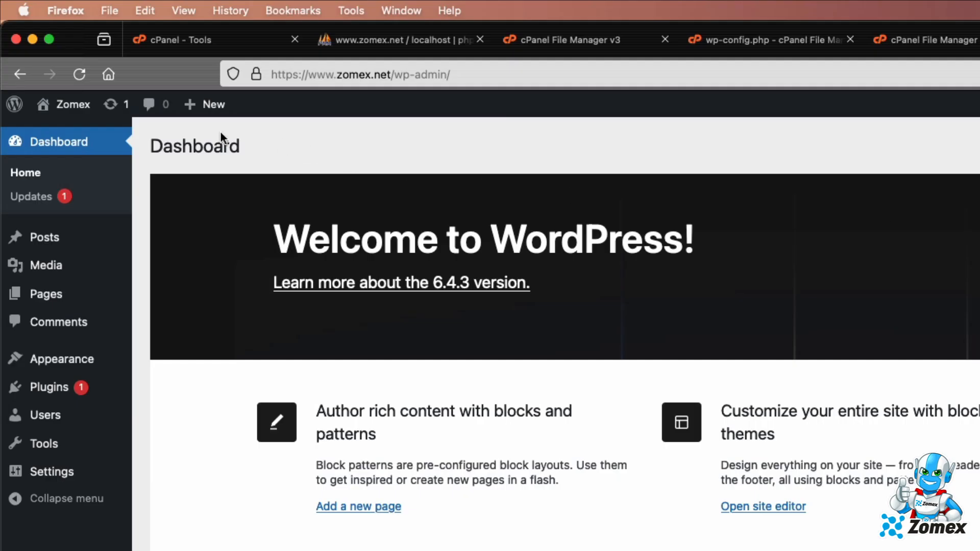
Visit the new site's front end from the dashboard and look over its home page
mouse_move(60, 104)
left_click(67, 134)
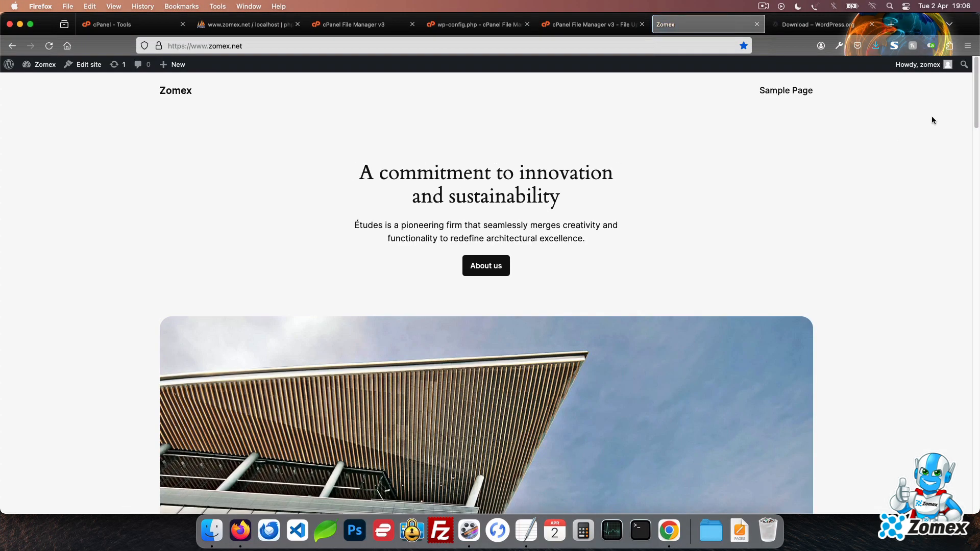
scroll(974, 95, "down", 1)
left_click_drag(976, 252, 977, 53)
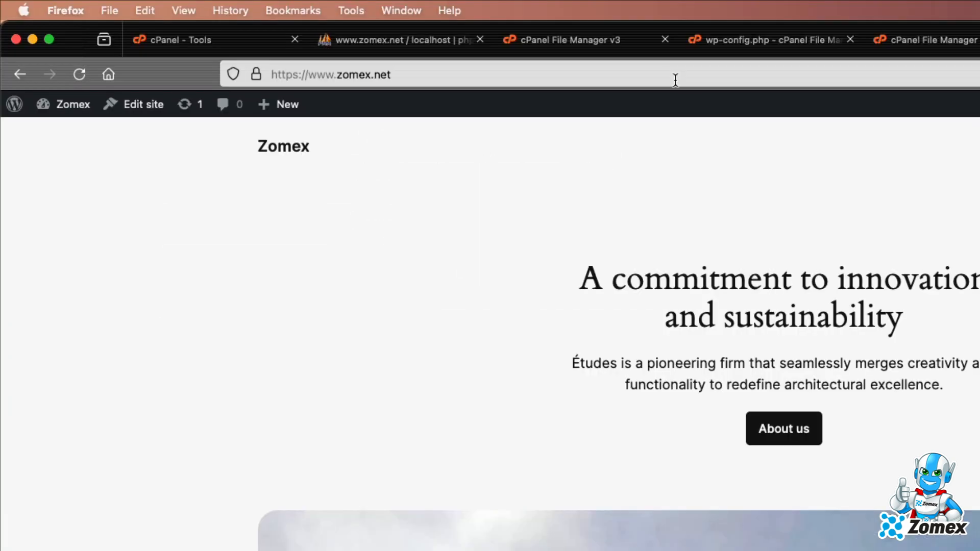
Go to the WordPress admin area by adding /wp-admin/ to the zomex.net address
left_click(432, 48)
type("/wp-ad")
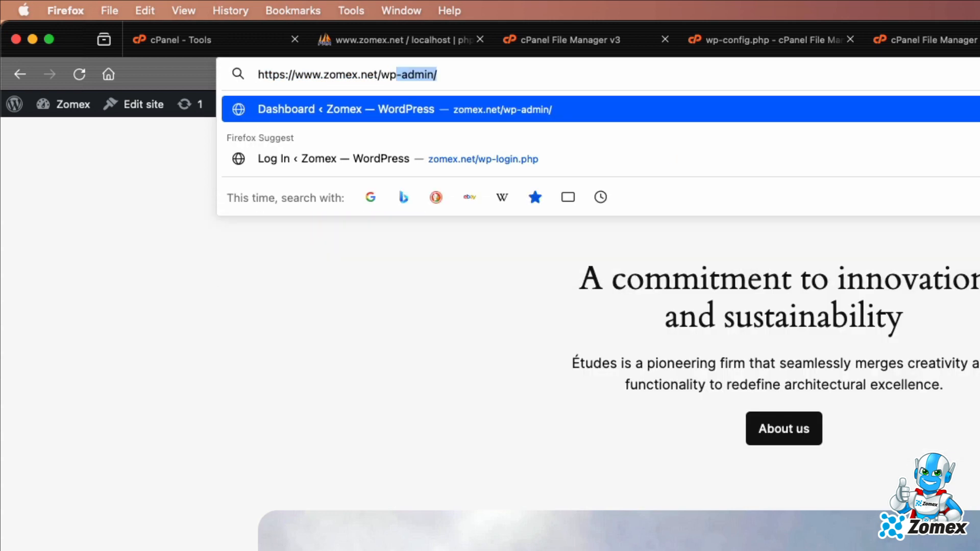
type("min/")
key("Return")
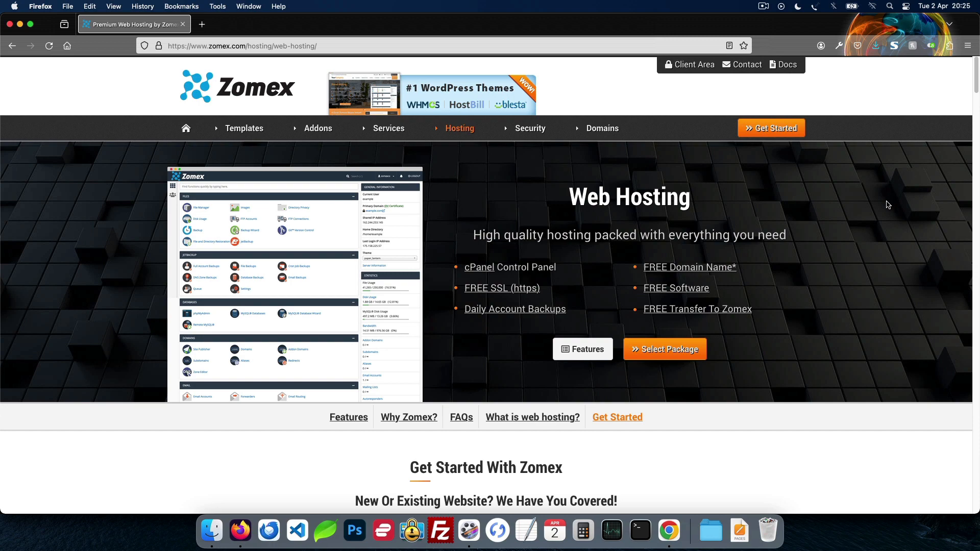
View the available packages on the Zomex web hosting page
left_click(696, 345)
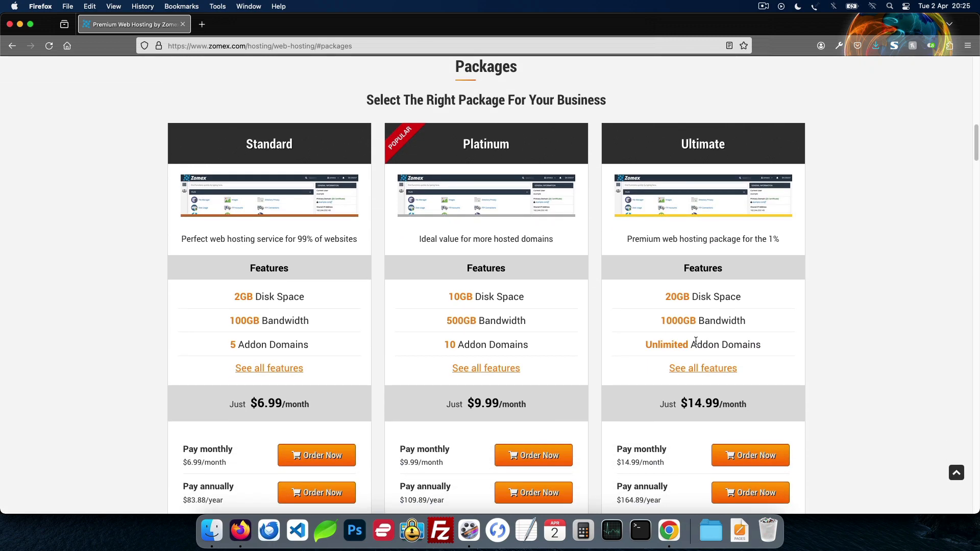